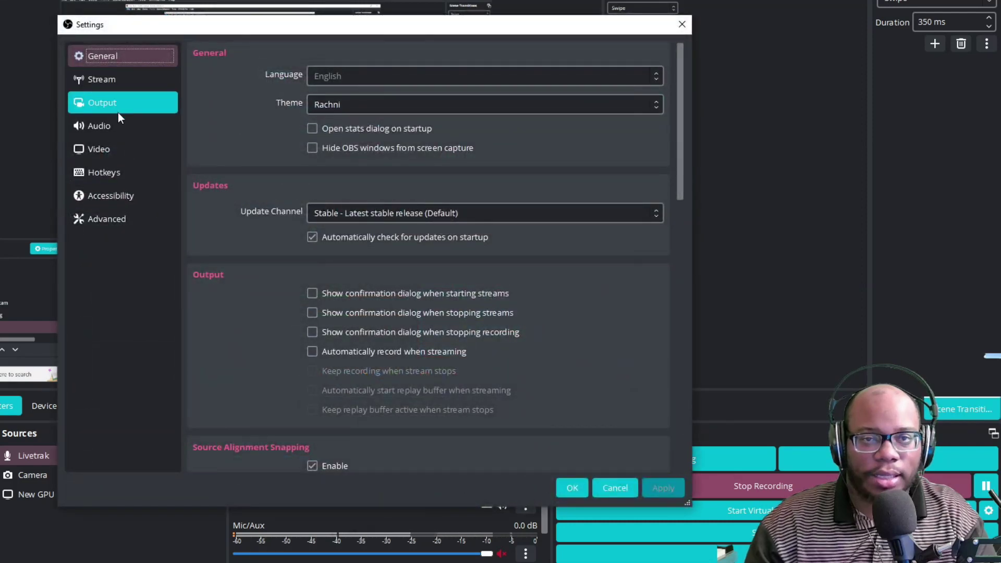
Review the Stream service list and keep YouTube - RTMPS with the primary YouTube ingest server
left_click(118, 112)
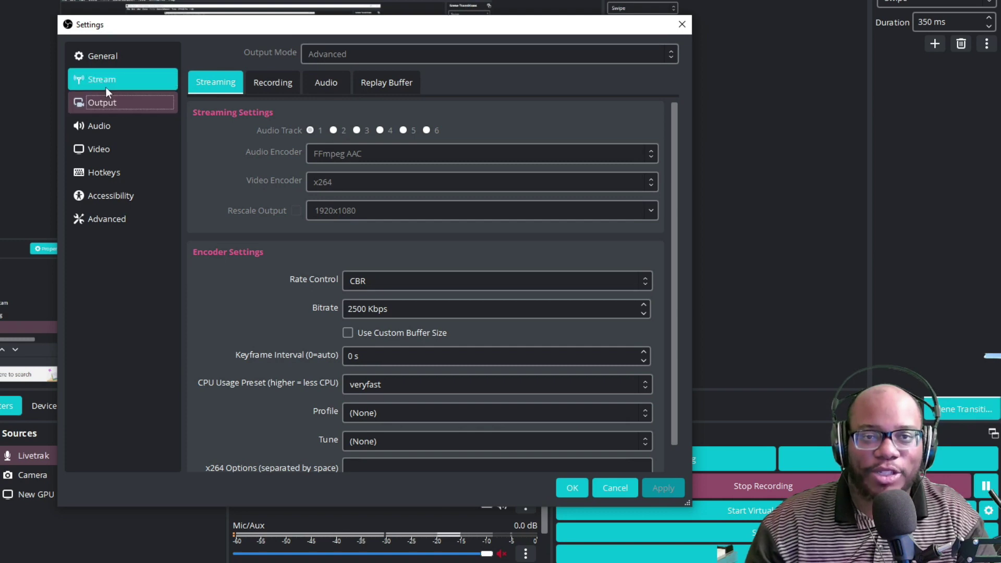
left_click(123, 80)
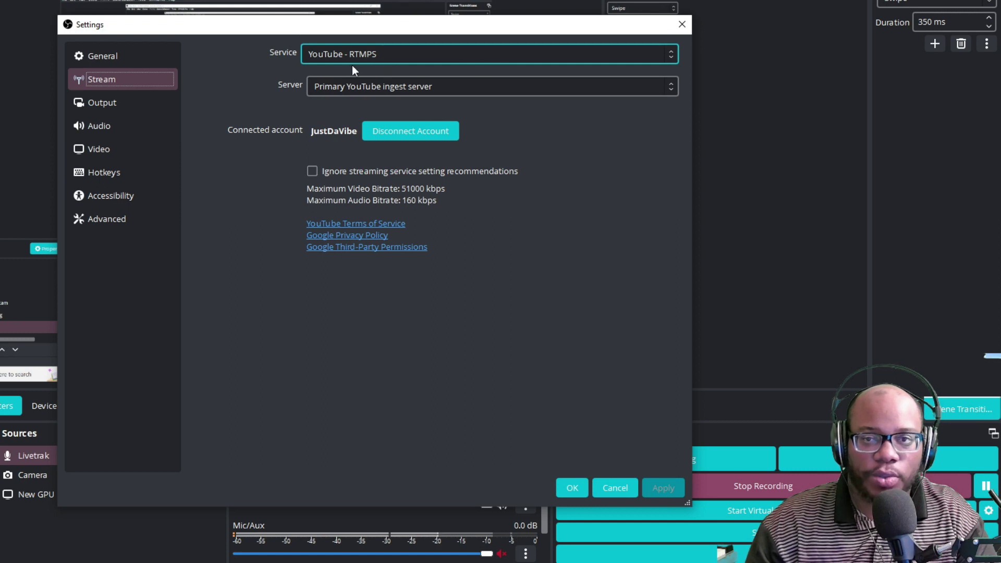
left_click(443, 52)
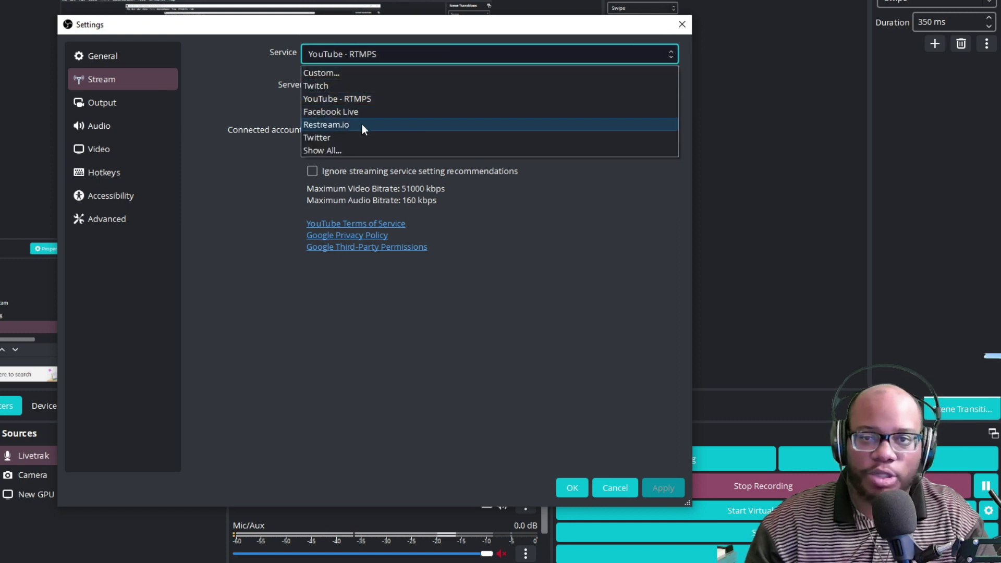
left_click(253, 204)
left_click(107, 86)
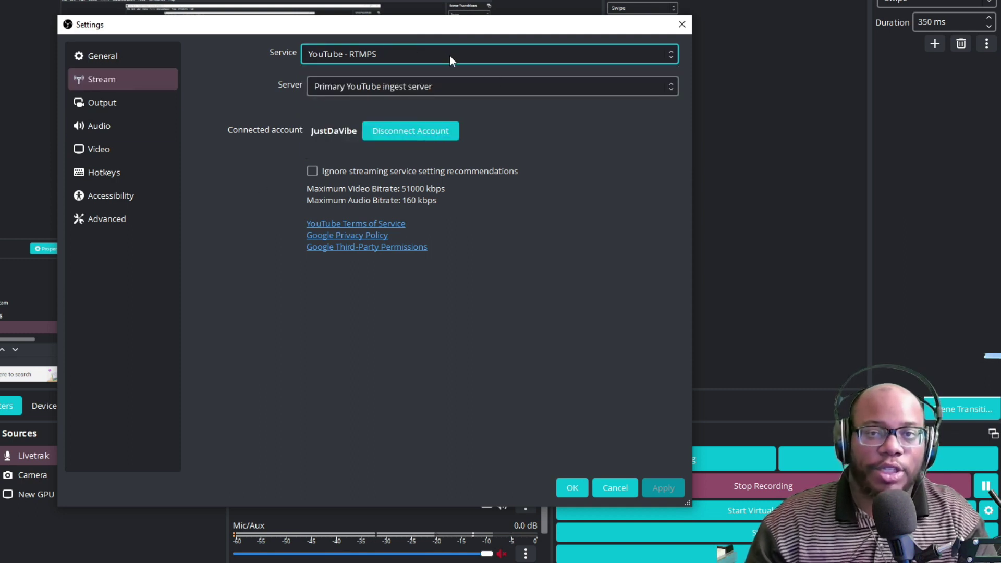
left_click(392, 52)
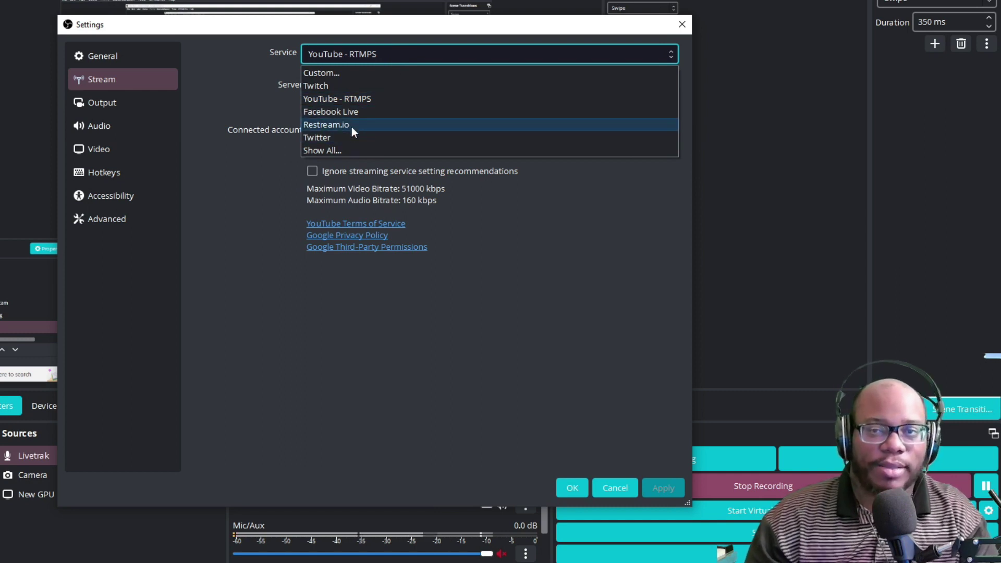
left_click(223, 79)
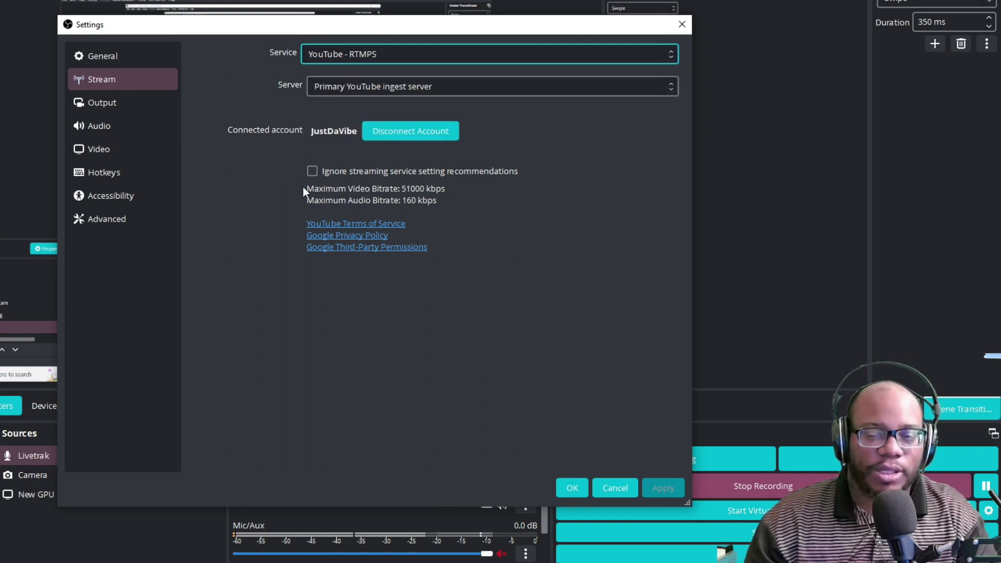
left_click(106, 101)
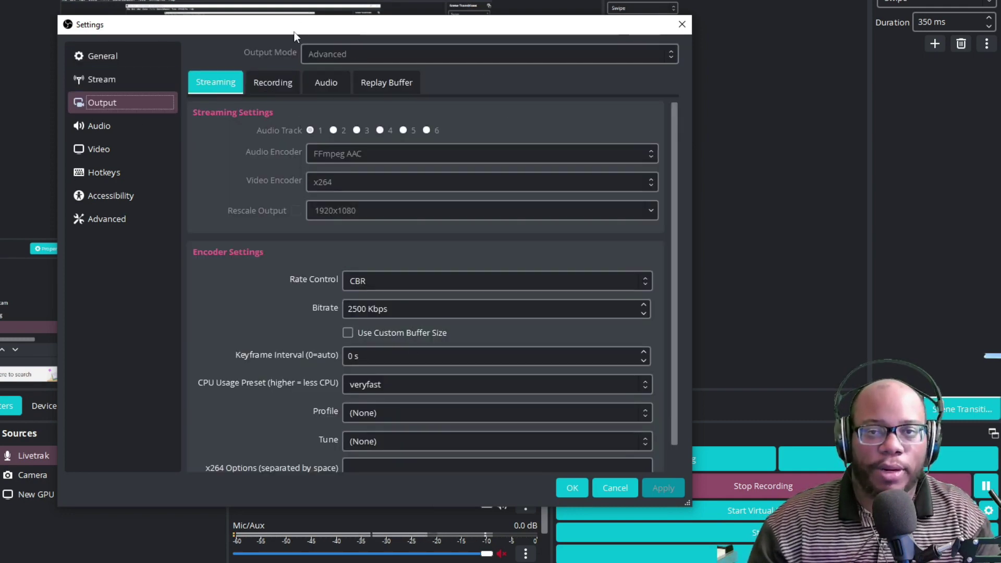
Compare the Recording tab, then return to Streaming: x264, CBR 2500 Kbps, veryfast preset
left_click(286, 78)
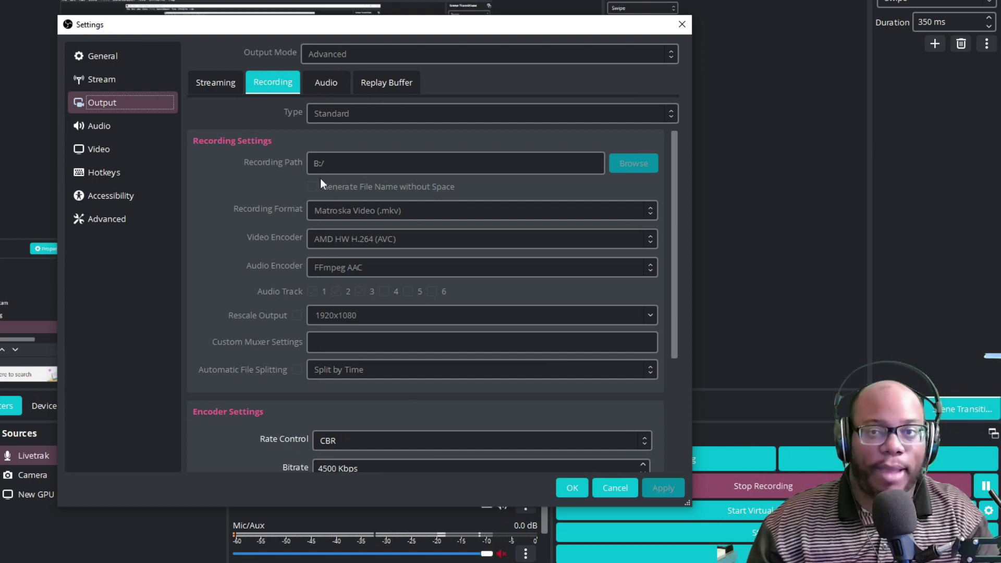
left_click(222, 86)
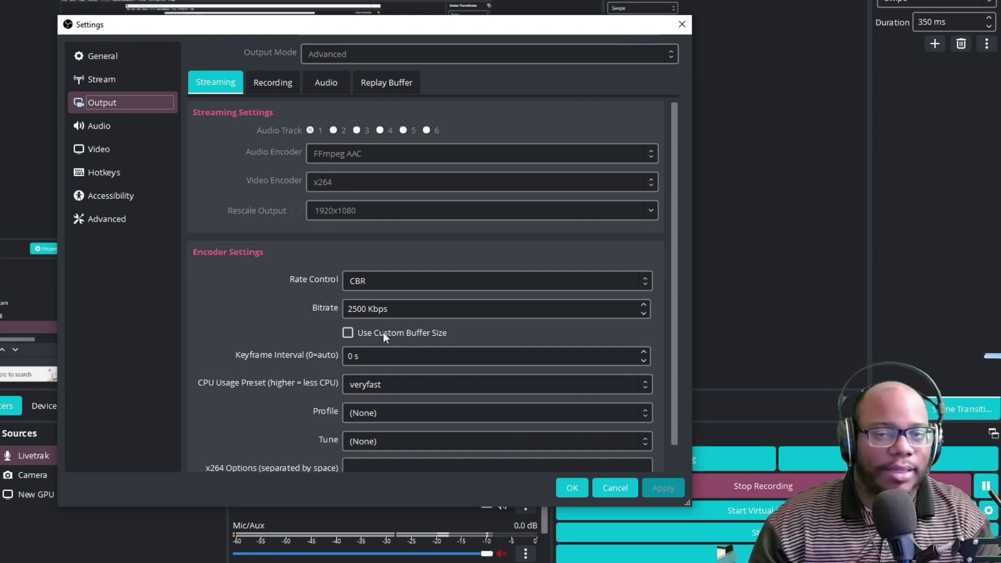
left_click(396, 309)
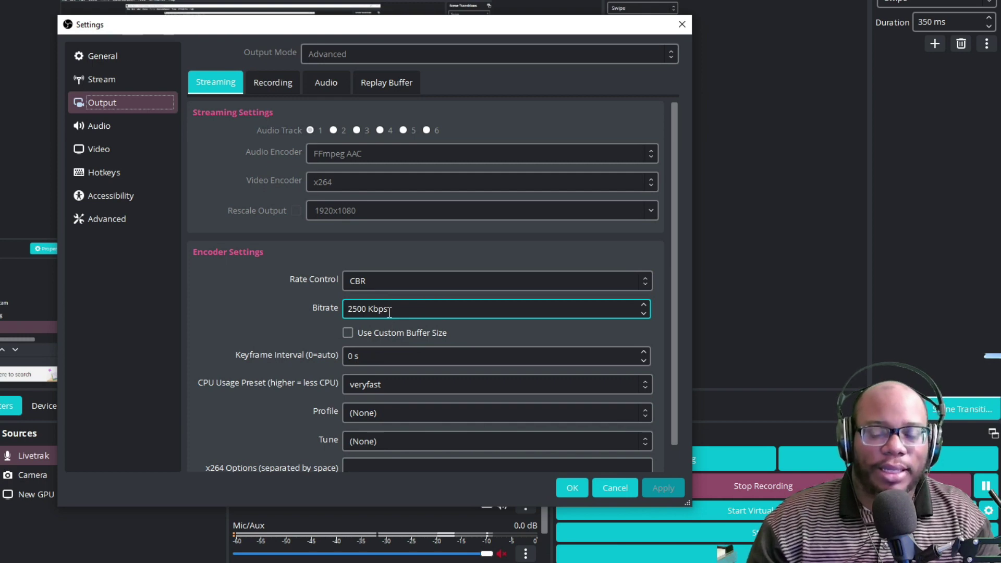
scroll(365, 271, "down", 1)
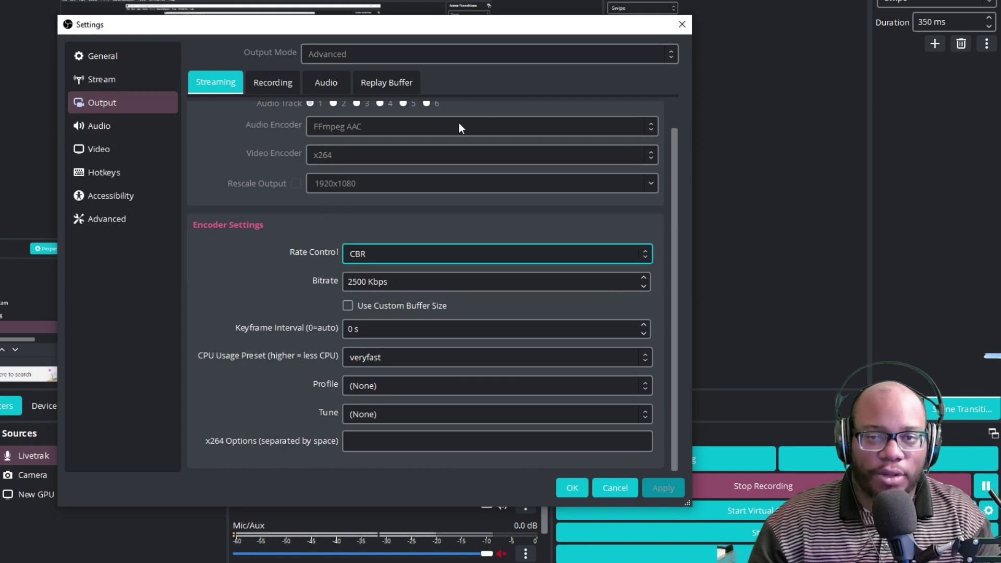
Show recording output: Matroska (.mkv) format, AMD HW H.264 encoder at CBR 4500 Kbps
left_click_drag(672, 176, 675, 148)
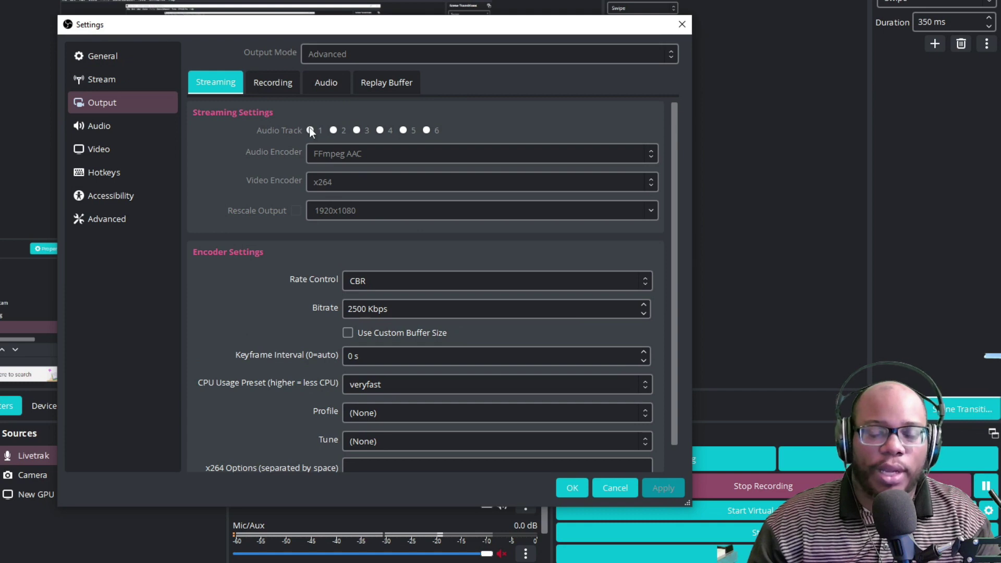
left_click(269, 82)
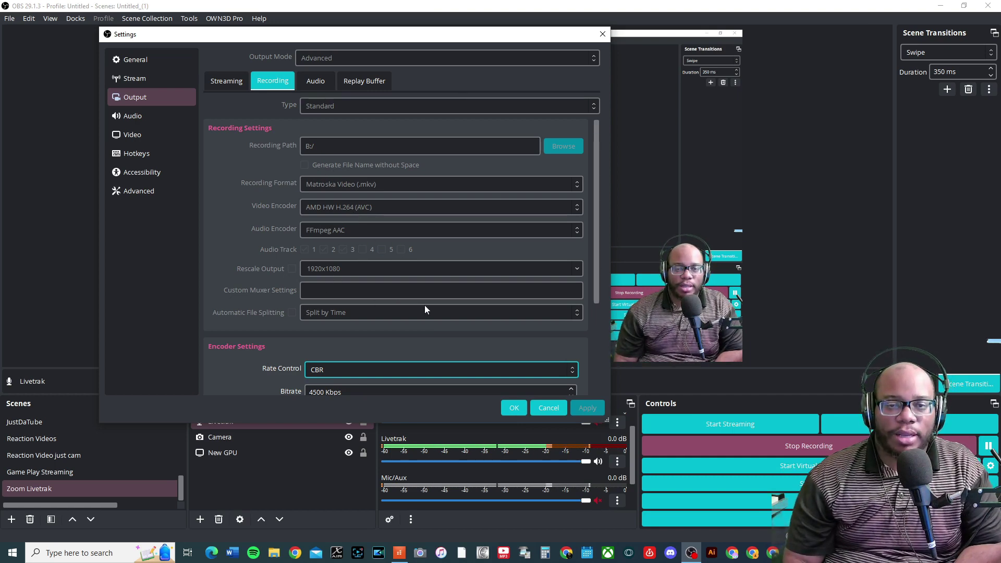
Scroll through the recording encoder settings, then view audio tracks 1–4 with their bitrates and names
scroll(435, 279, "down", 3)
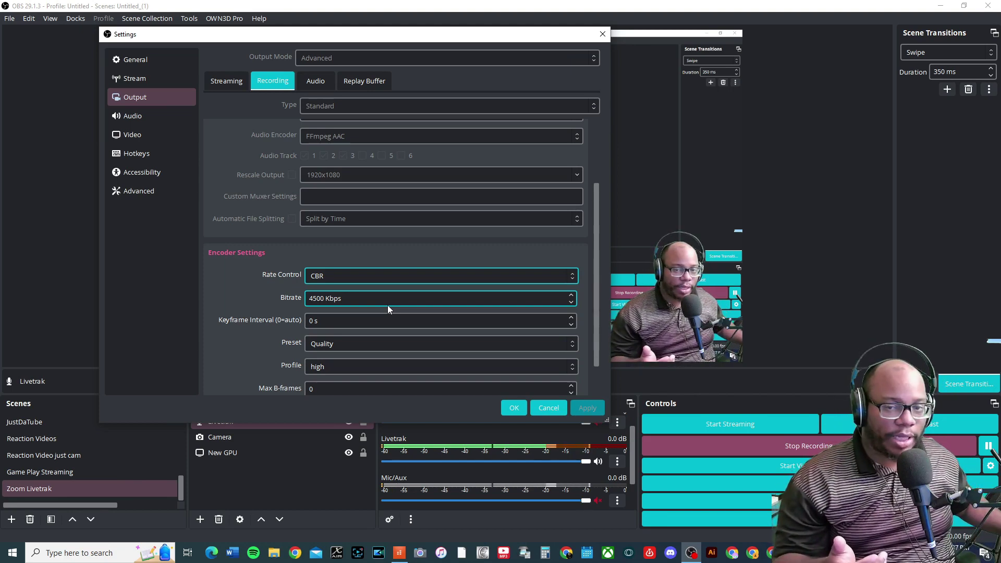
key("ctrl+Tab")
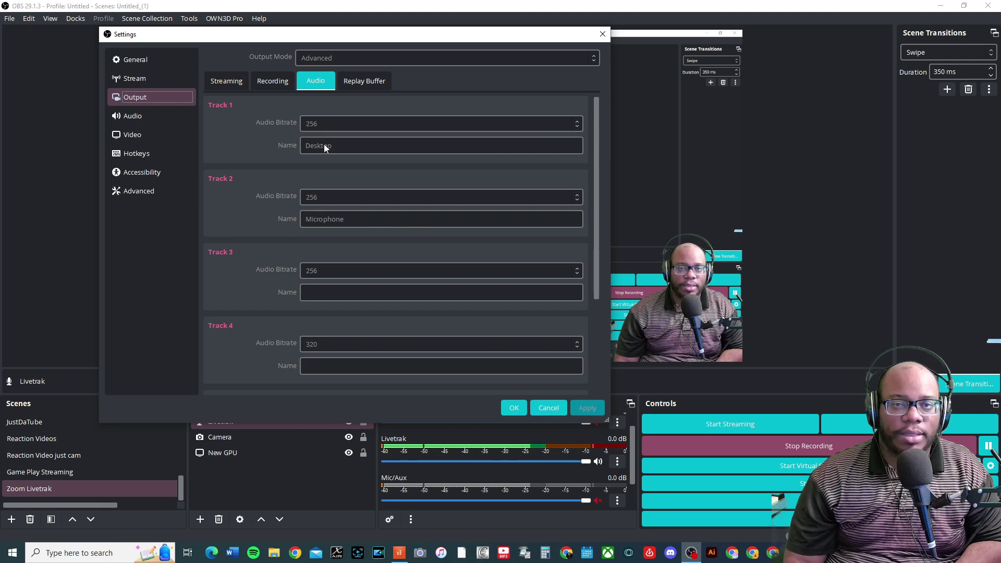
Show the Audio page: 48 kHz stereo, Mic/Auxiliary Audio on Line (ZOOM L-8 Audio)
left_click(153, 115)
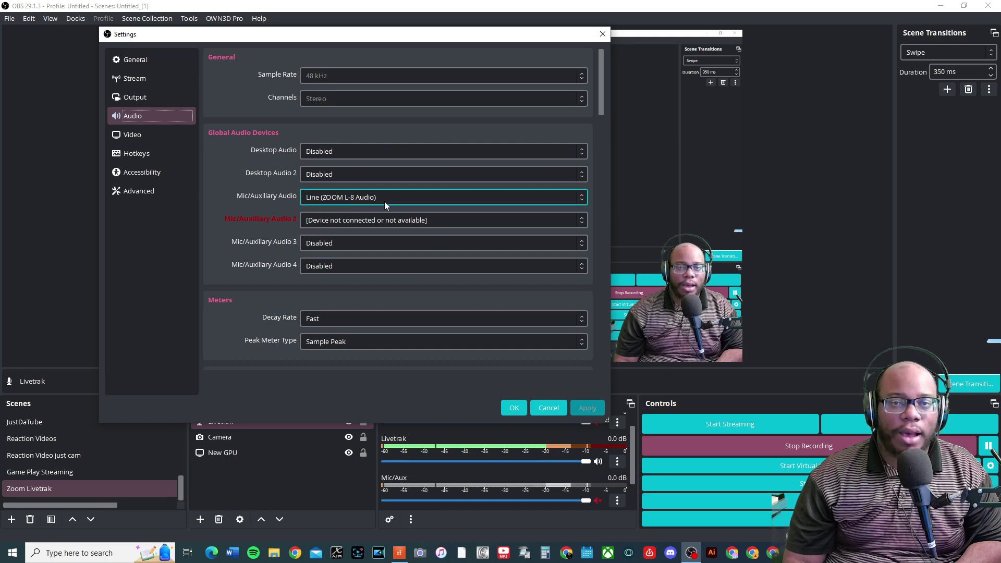
left_click(439, 204)
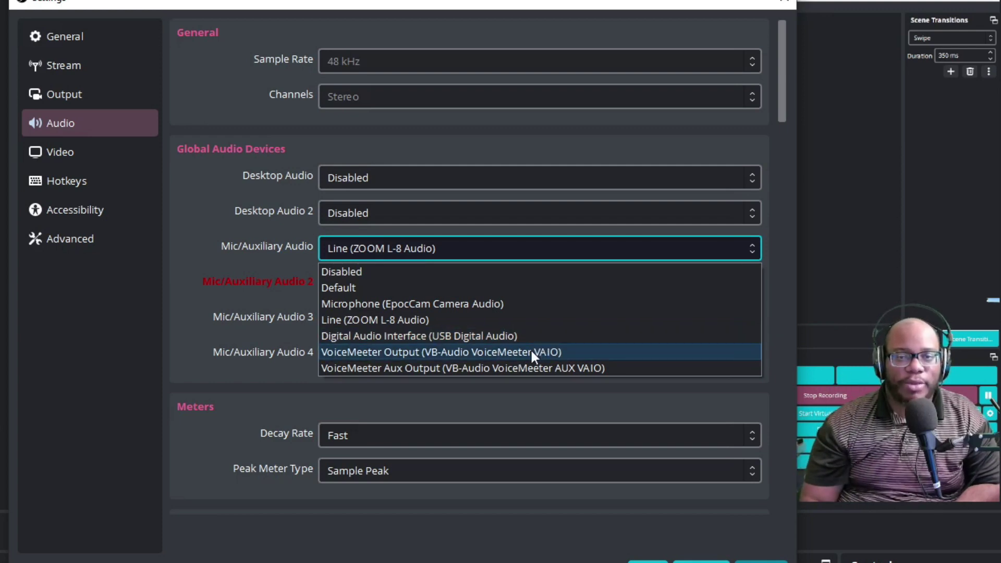
left_click(536, 399)
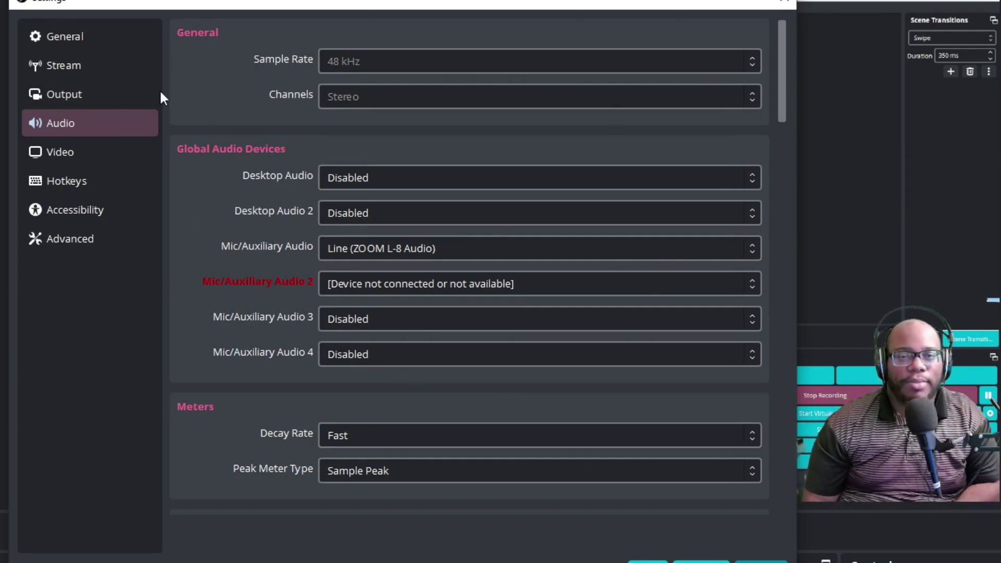
Look through the Video, Hotkeys, Accessibility and Advanced pages, then close Settings
left_click(98, 156)
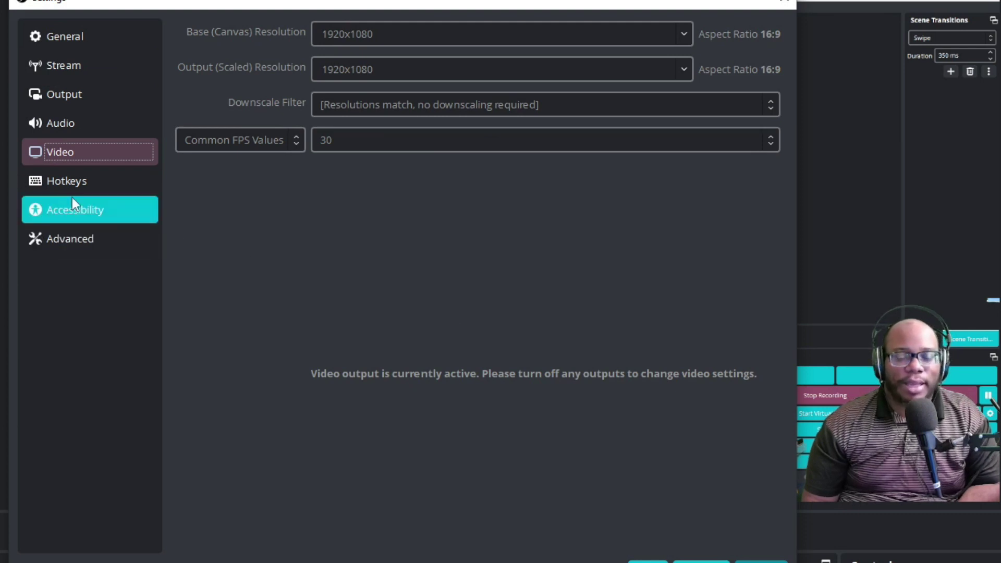
left_click(103, 185)
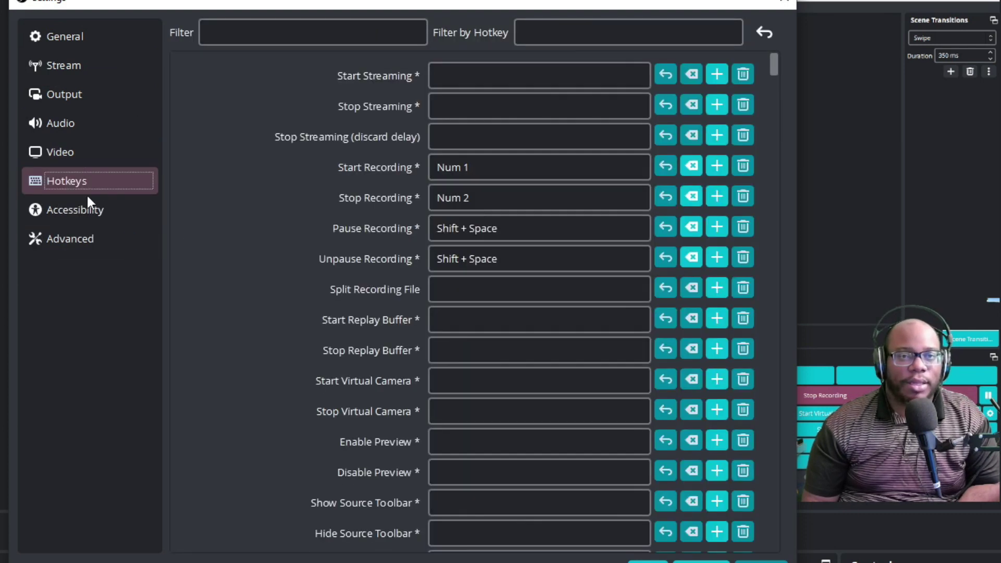
left_click(93, 218)
left_click(105, 249)
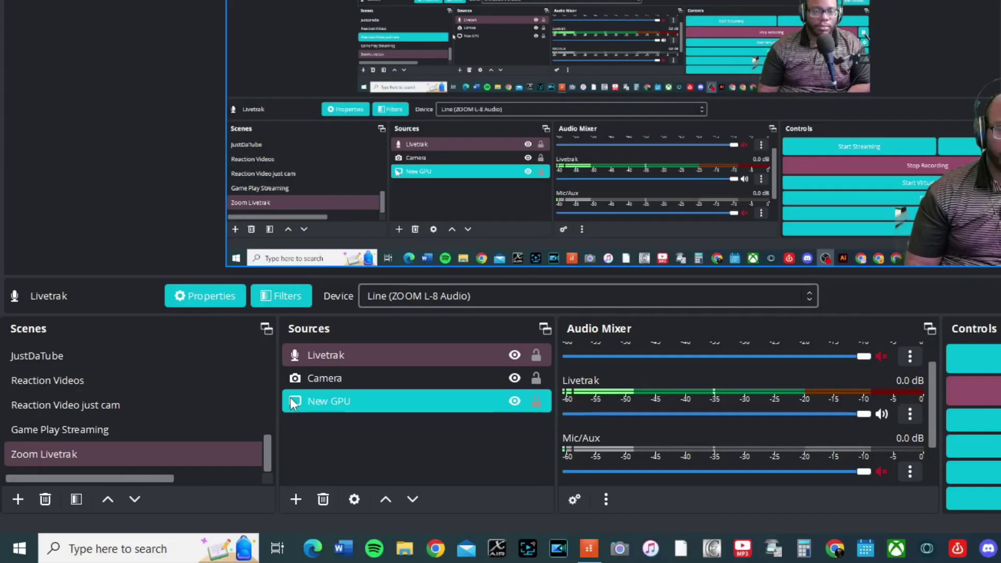
left_click(77, 458)
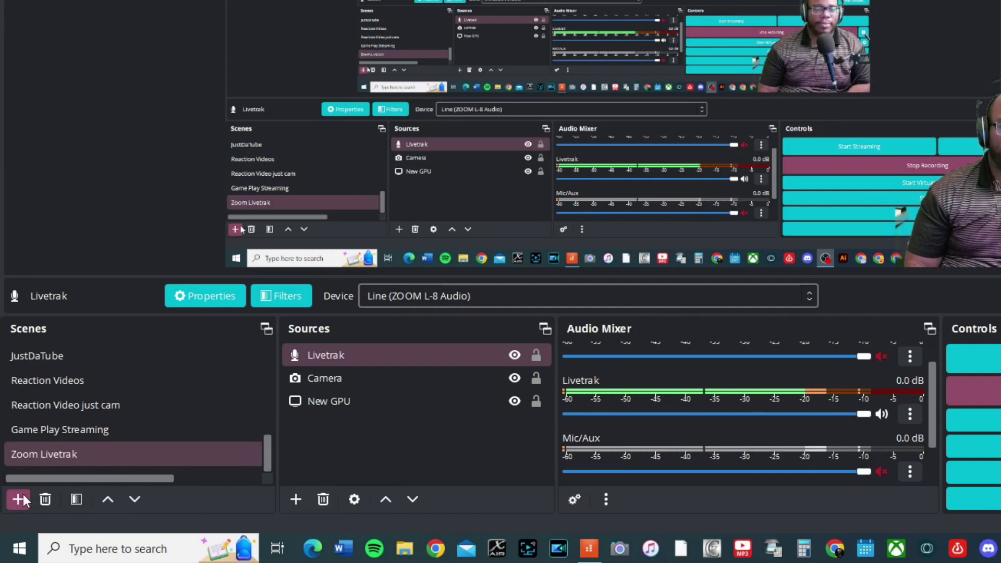
Select the Zoom Livetrak scene and Livetrak source, abandon a new scene, and list addable source types
left_click(43, 454)
scroll(149, 399, "up", 3)
scroll(148, 400, "down", 3)
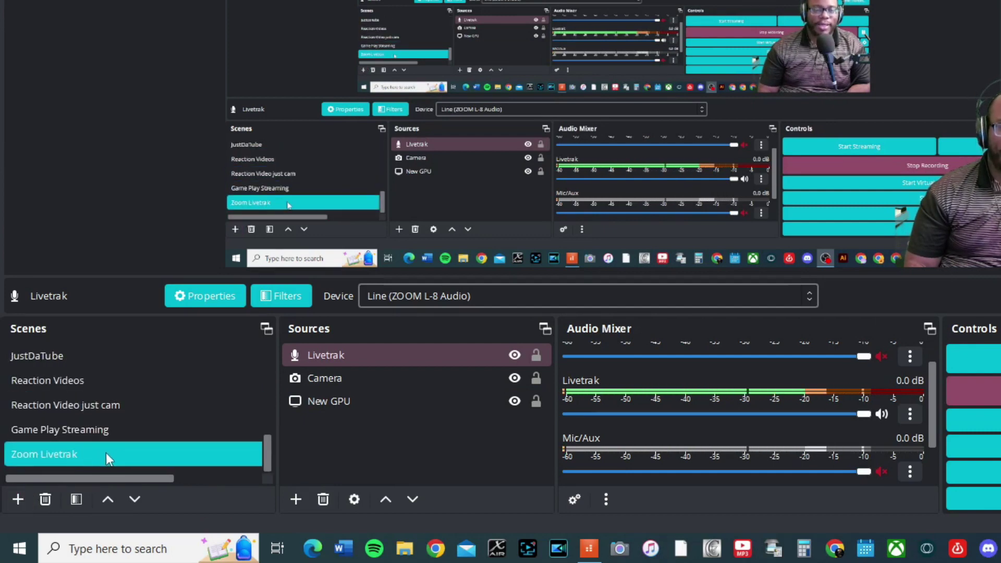
left_click(23, 501)
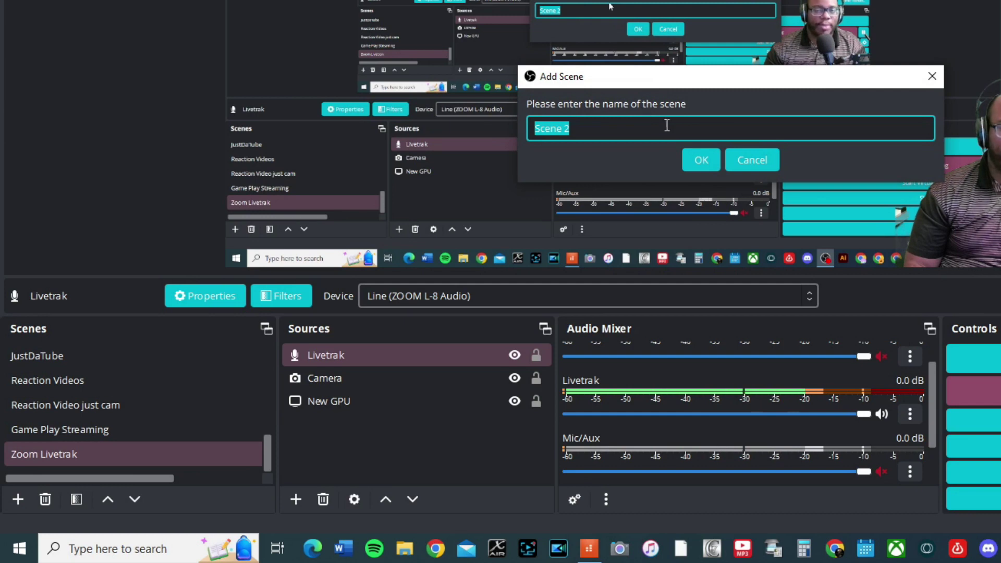
left_click(751, 159)
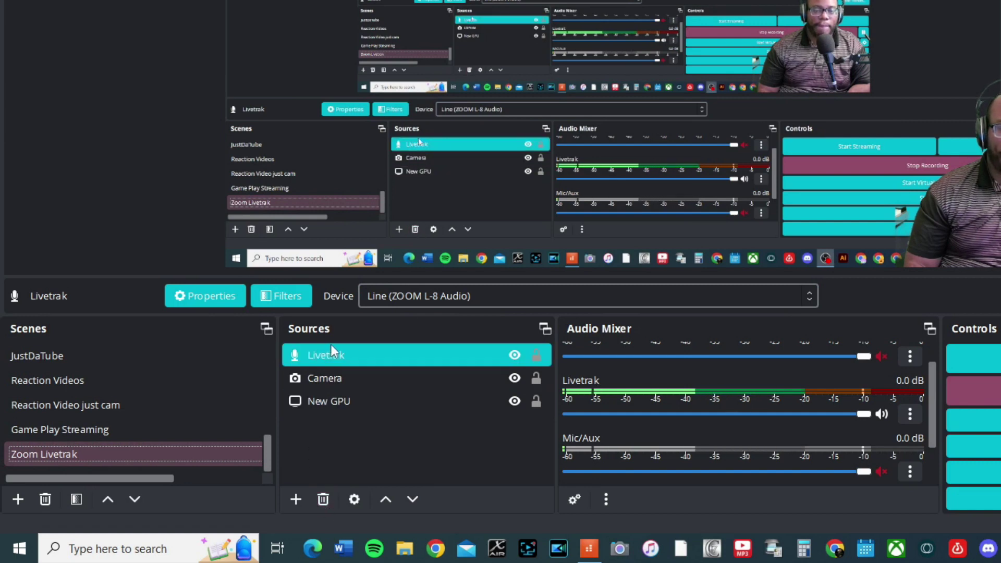
left_click(345, 356)
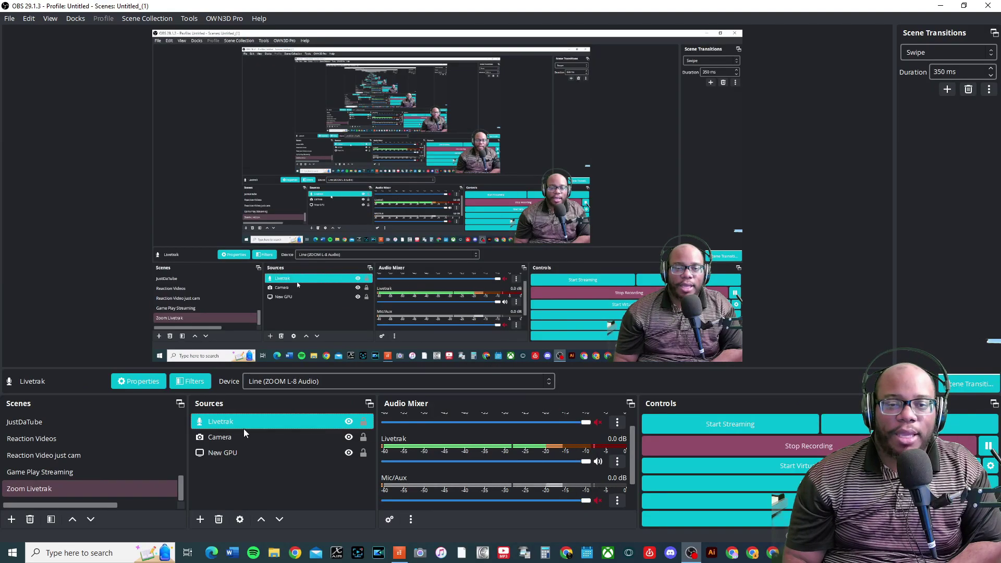
left_click(200, 519)
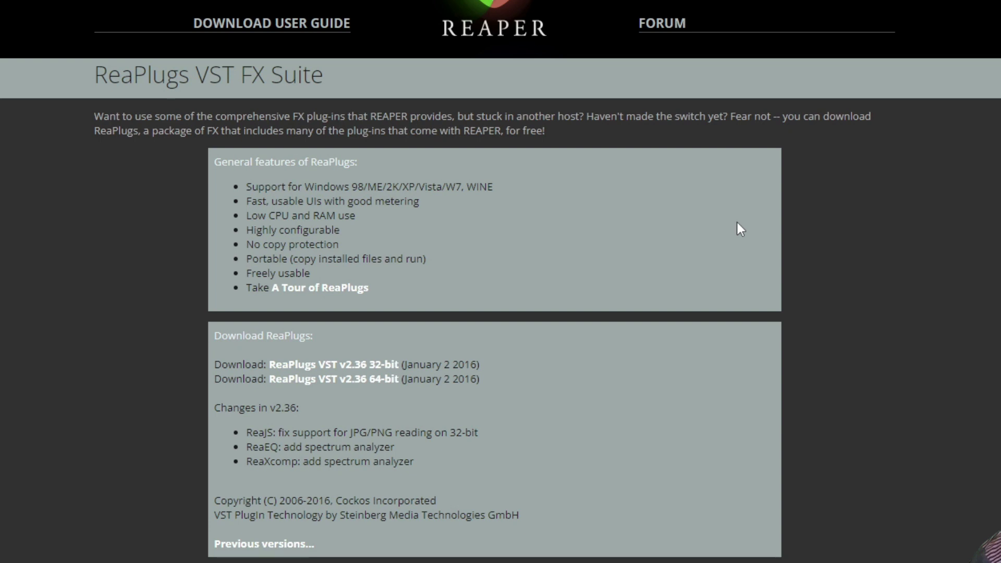
Scroll the ReaPlugs page down to the ReaStream host-to-host audio streaming section
scroll(352, 155, "down", 20)
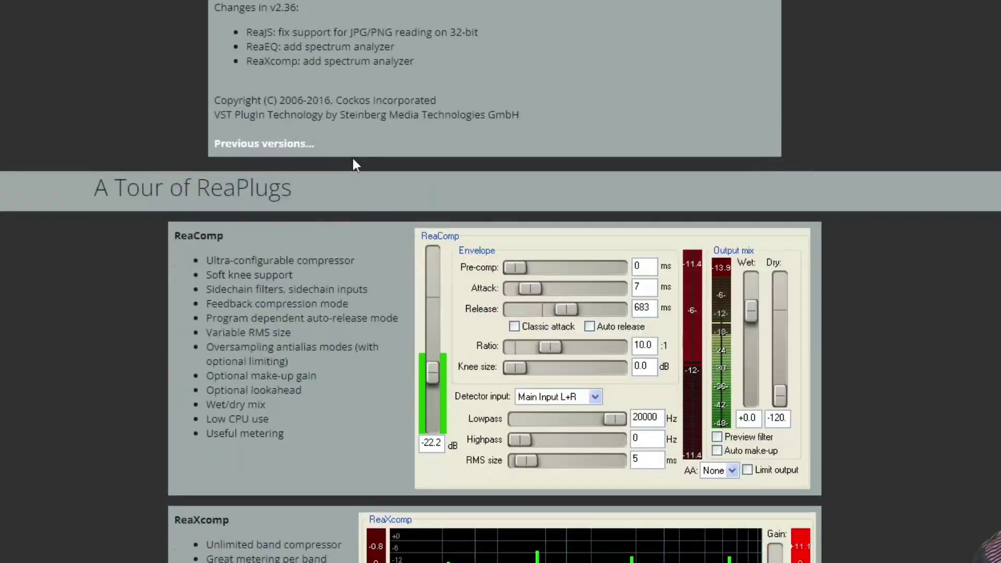
scroll(353, 159, "down", 15)
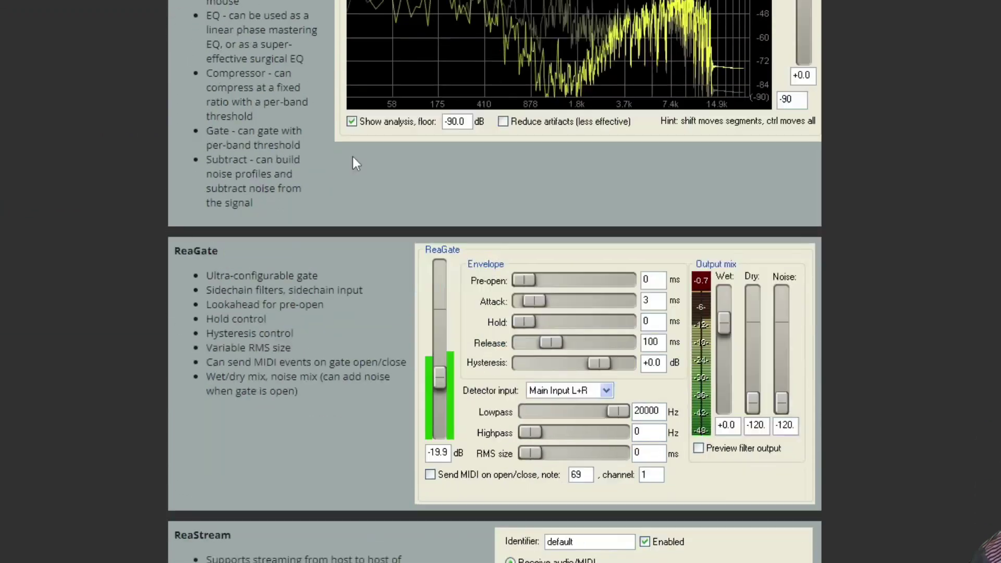
scroll(353, 159, "up", 4)
scroll(353, 159, "up", 1)
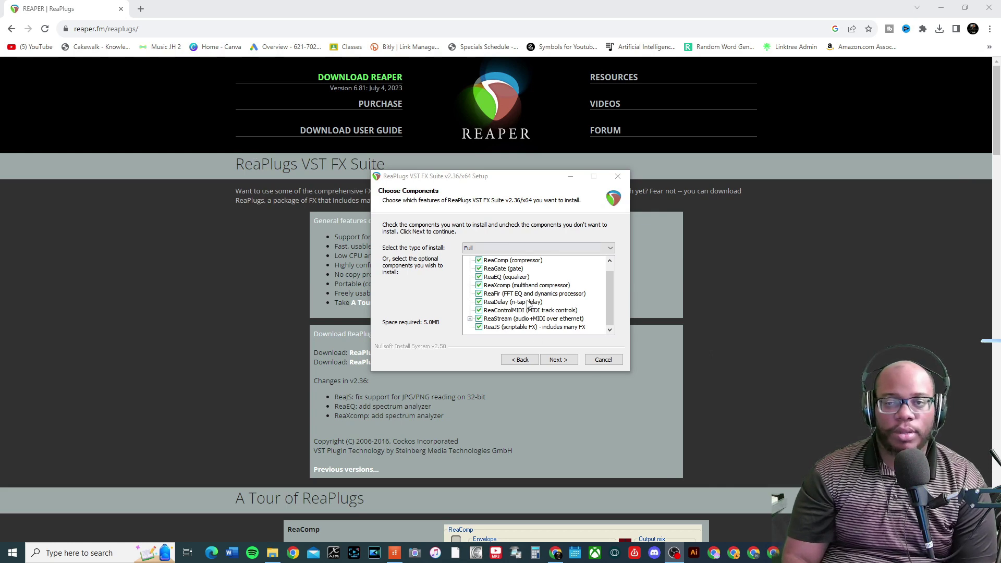
Install ReaPlugs v2.36 x64 with all components, including ReaStream, into the default folder, then dismiss the installer
scroll(511, 276, "up", 1)
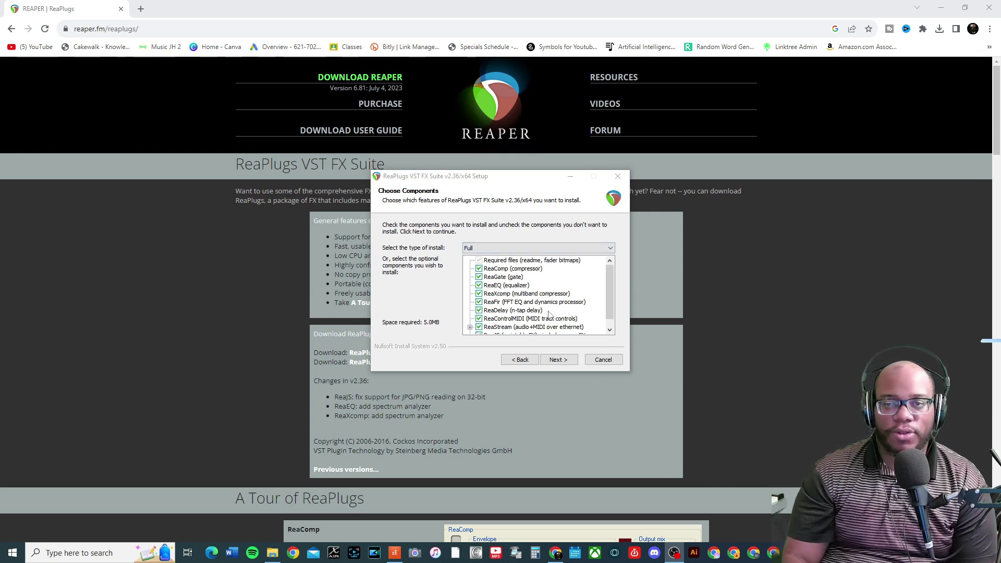
scroll(550, 307, "down", 1)
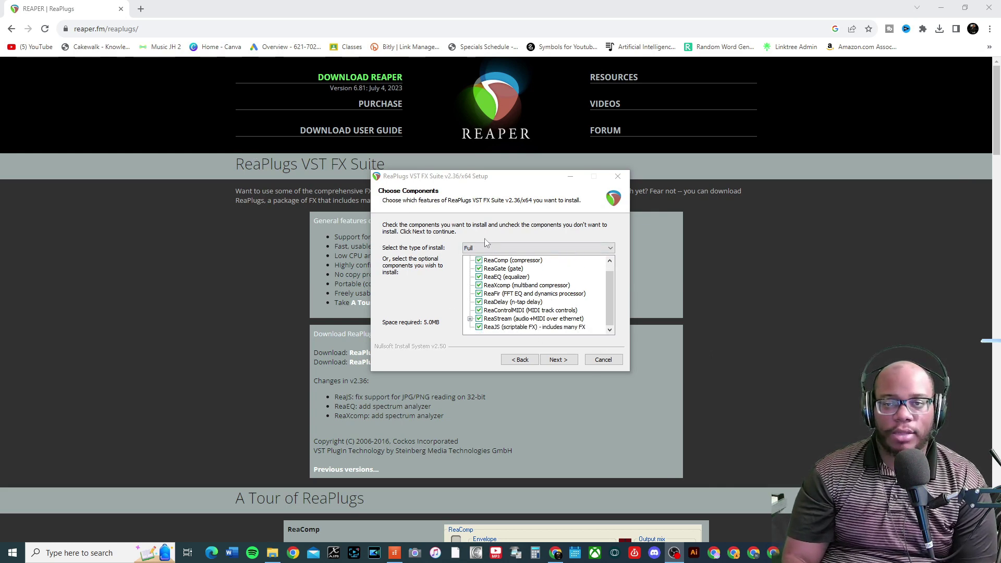
left_click(558, 367)
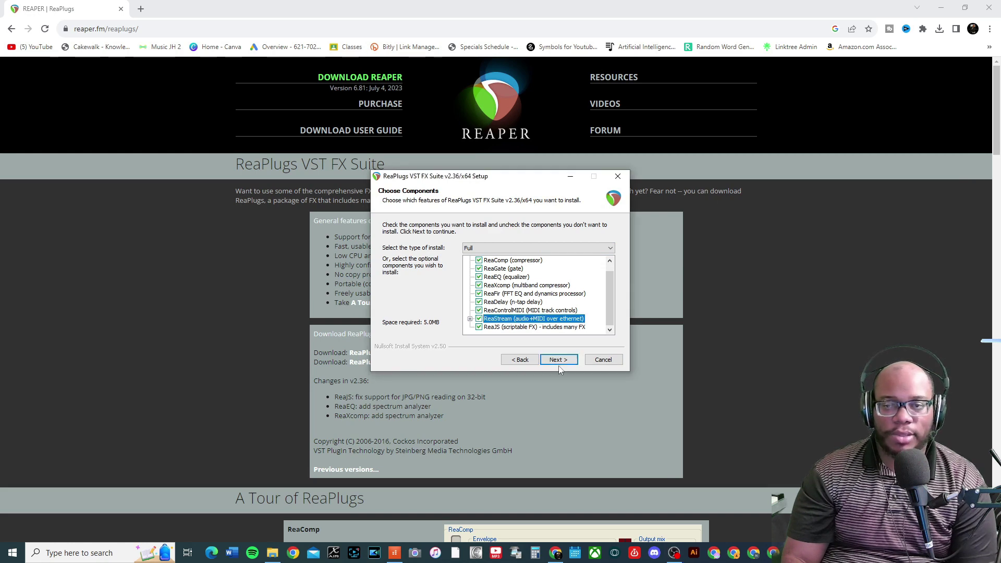
left_click(558, 367)
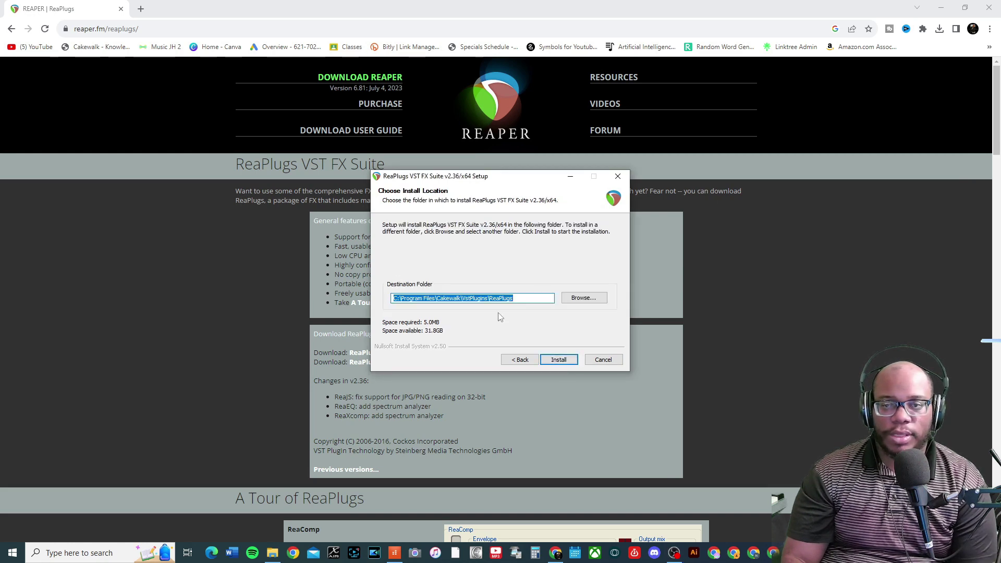
left_click(559, 360)
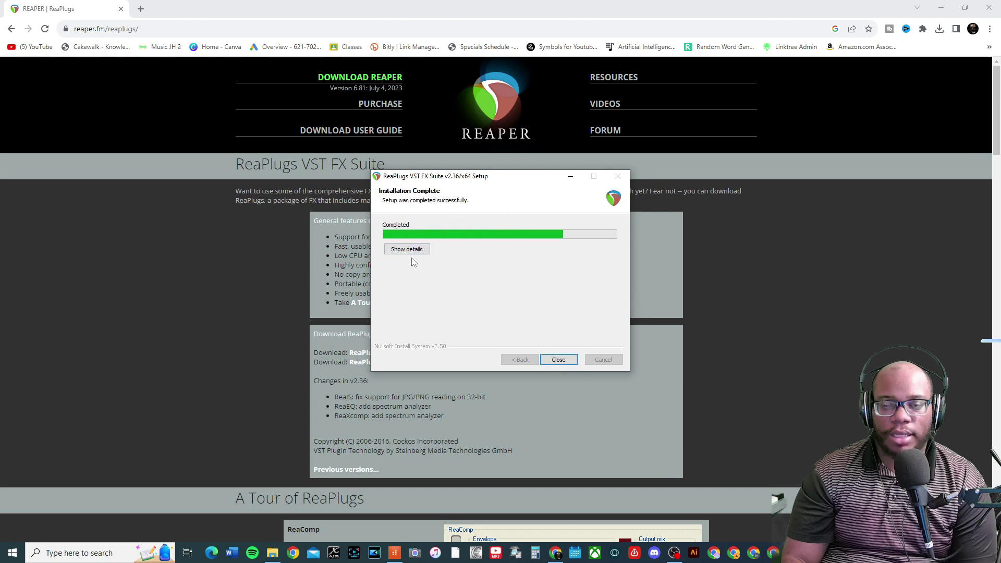
left_click(567, 365)
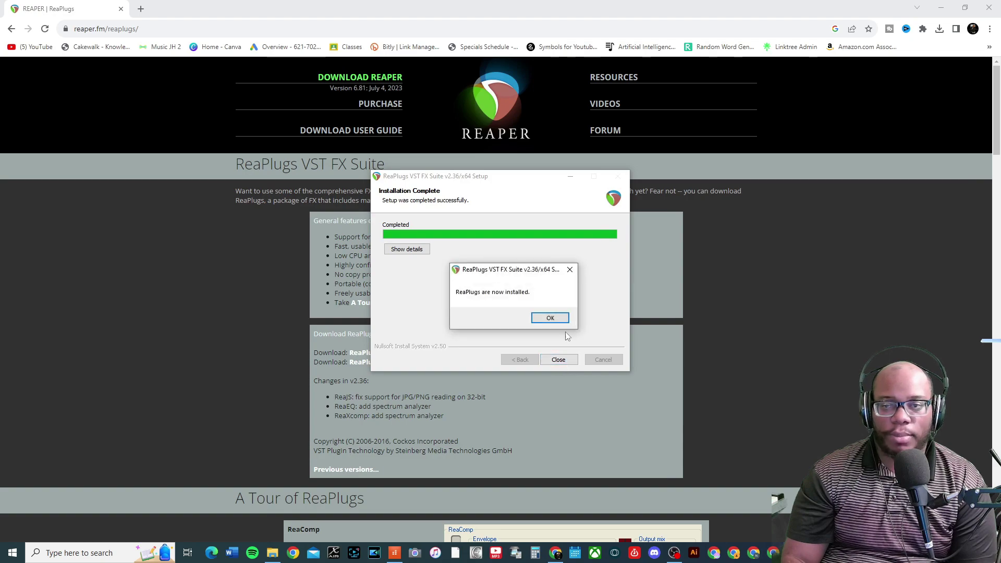
left_click(550, 318)
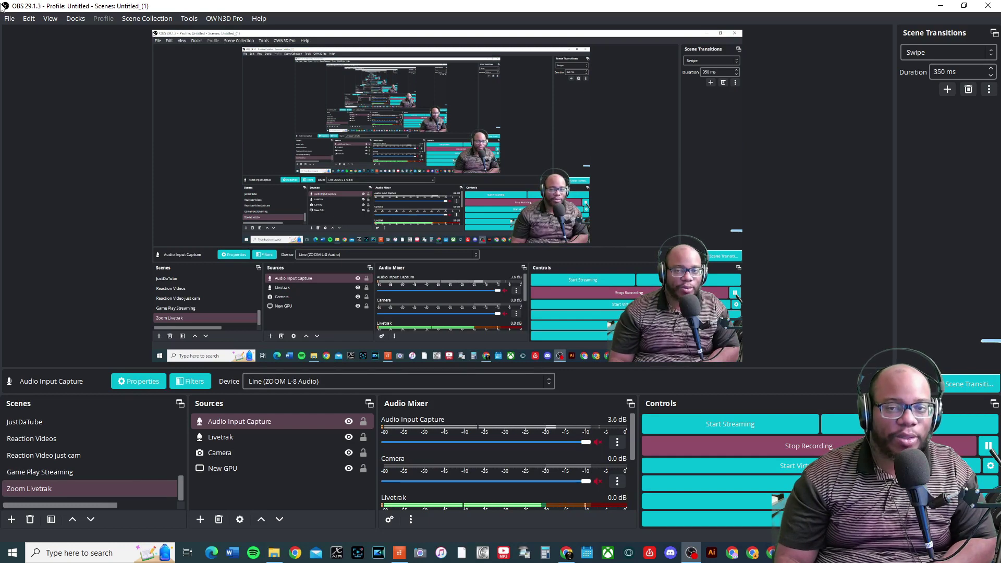
Select the Audio Input Capture source in the Zoom Livetrak scene's Sources list
left_click(336, 422)
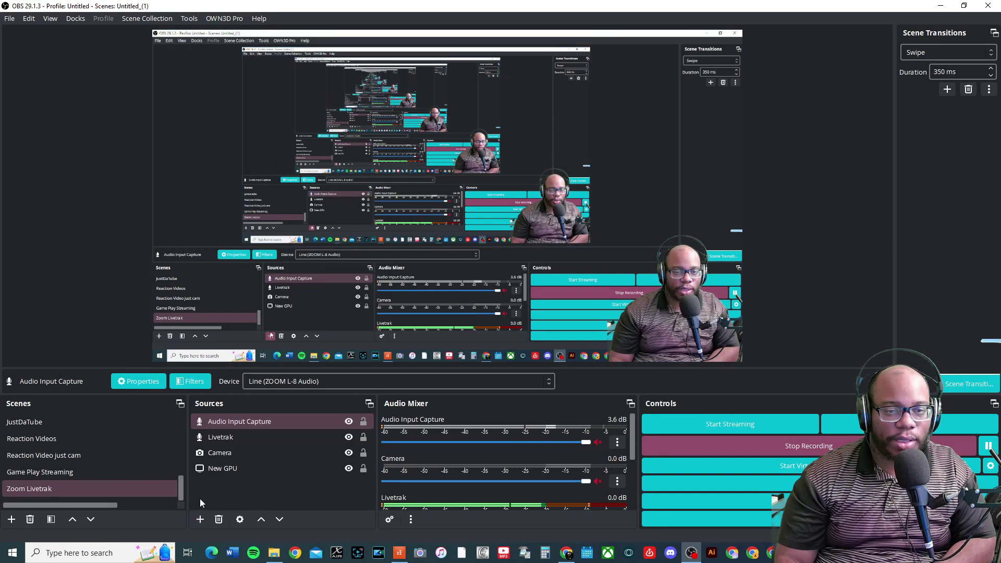
left_click(277, 437)
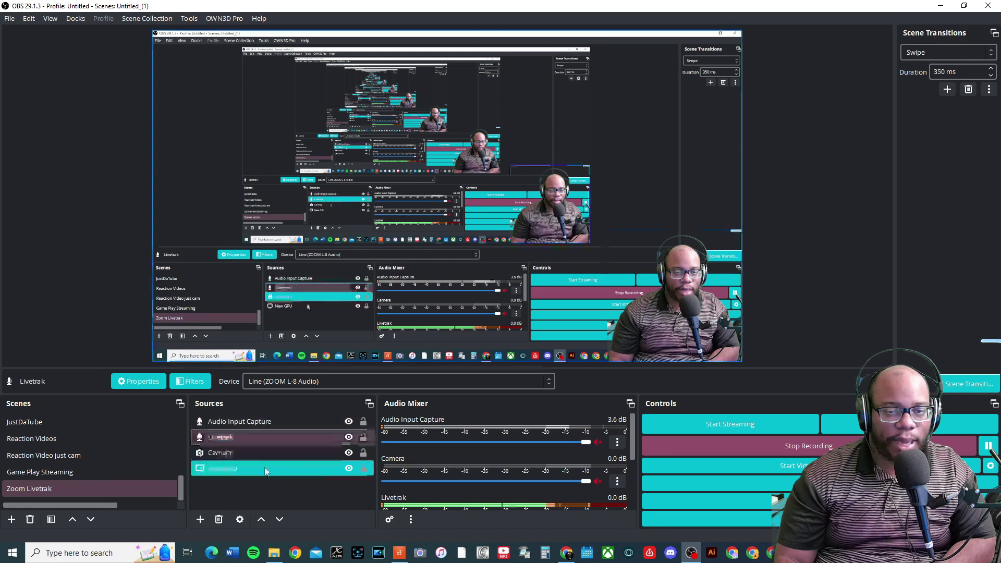
left_click(244, 423)
left_click(199, 521)
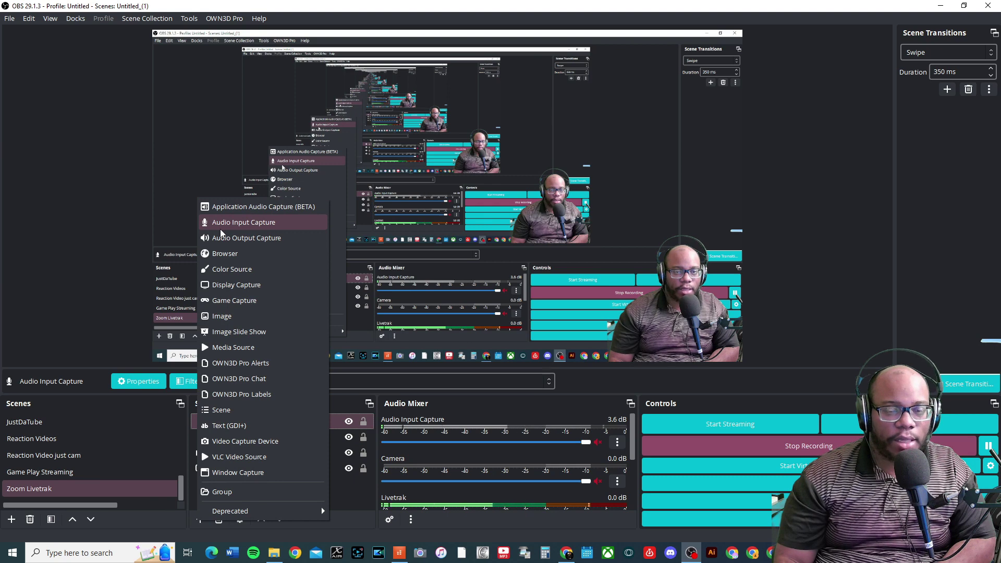
left_click(316, 424)
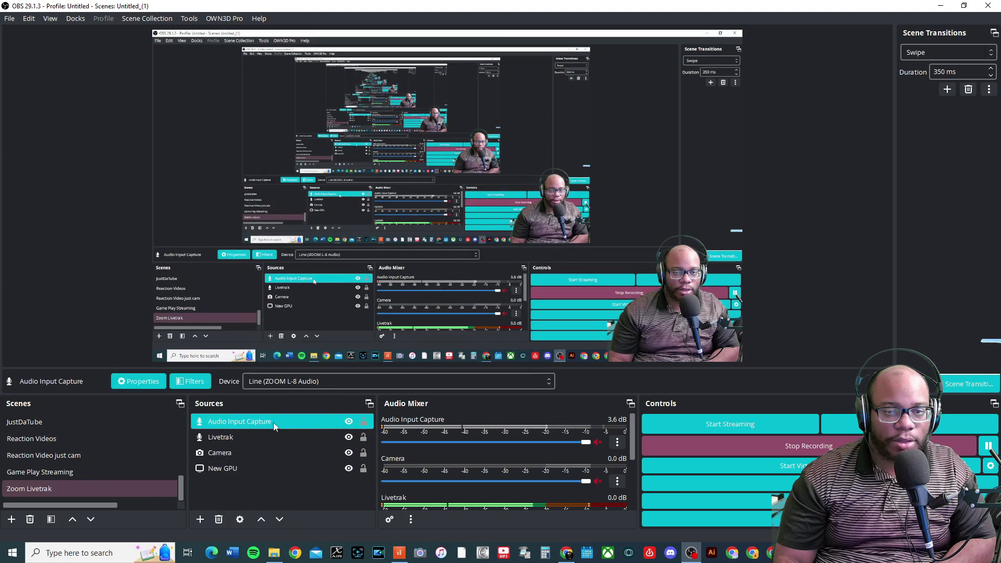
Confirm in its properties that the device stays Line (ZOOM L-8 Audio), changing nothing
right_click(296, 420)
left_click(343, 410)
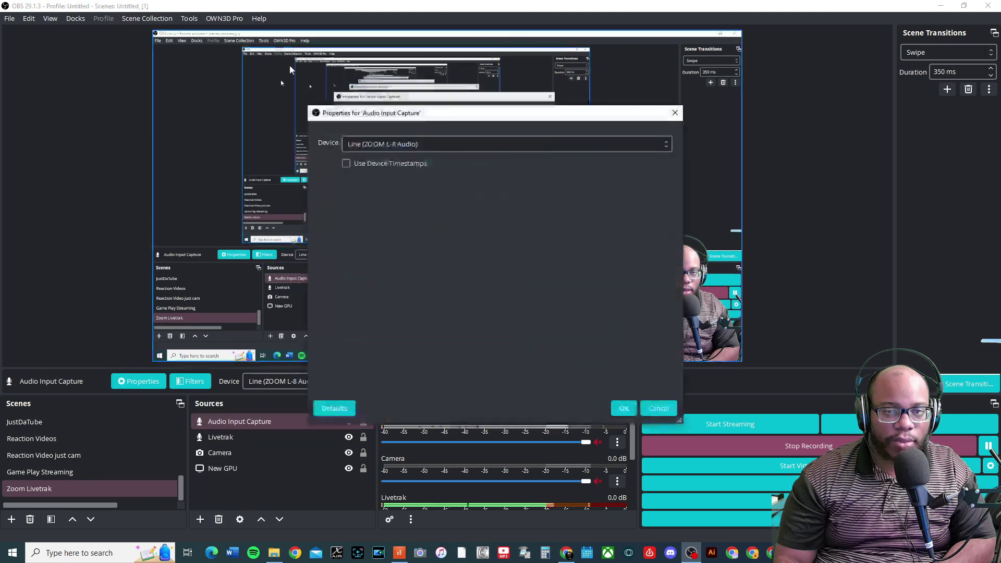
left_click(474, 144)
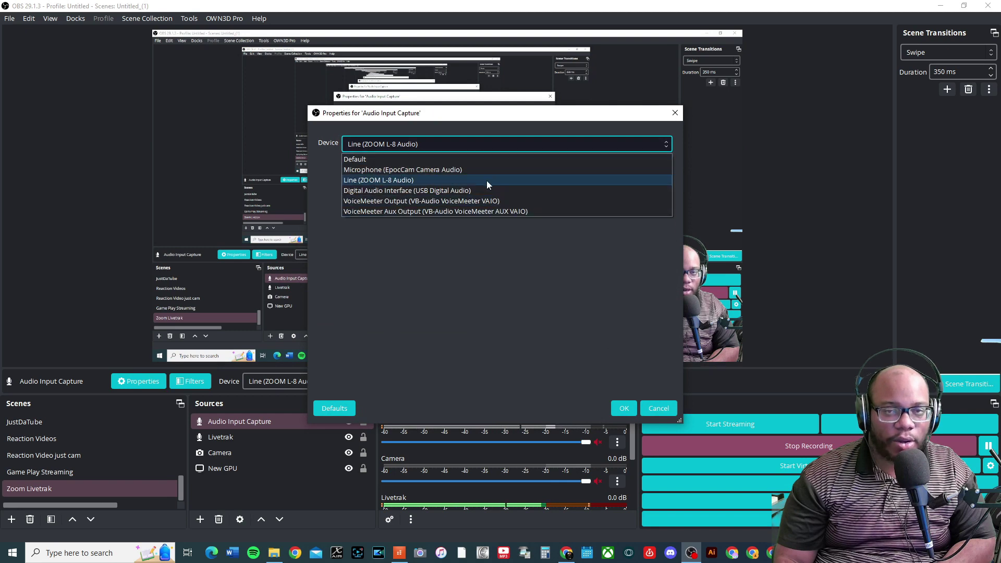
left_click(661, 414)
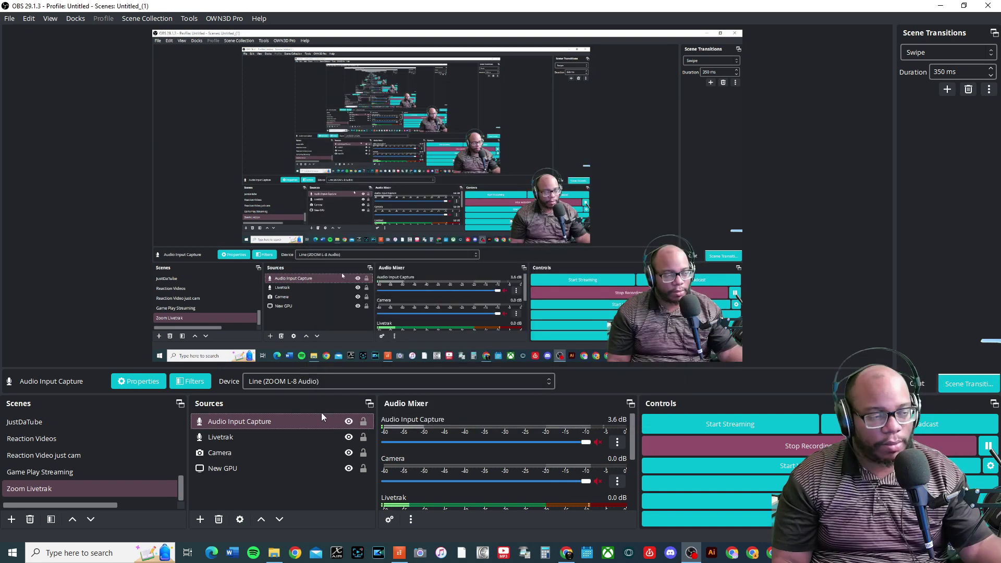
left_click(321, 415)
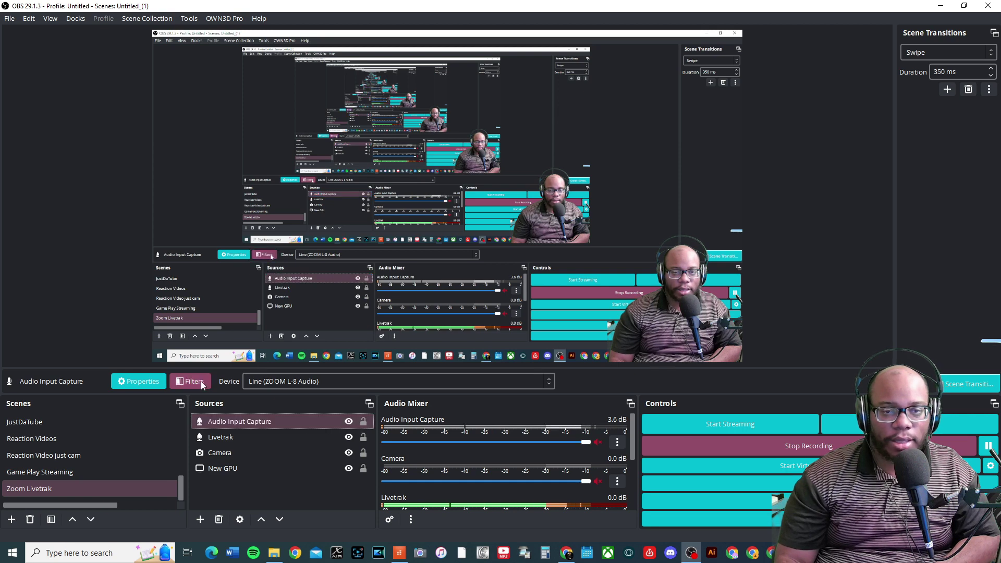
Open the Audio Input Capture filters and cancel adding a second VST 2.x Plug-in filter
right_click(243, 416)
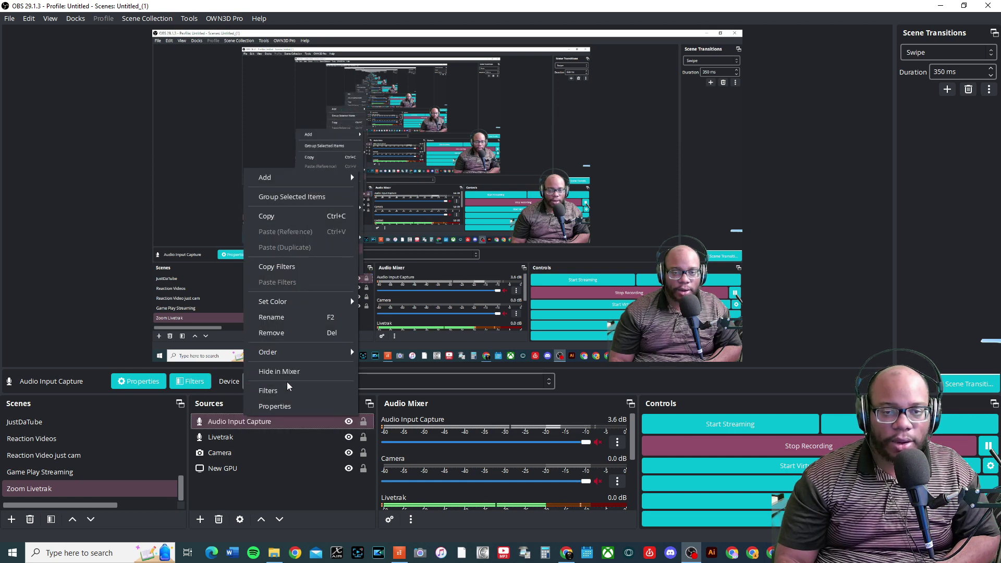
left_click(288, 390)
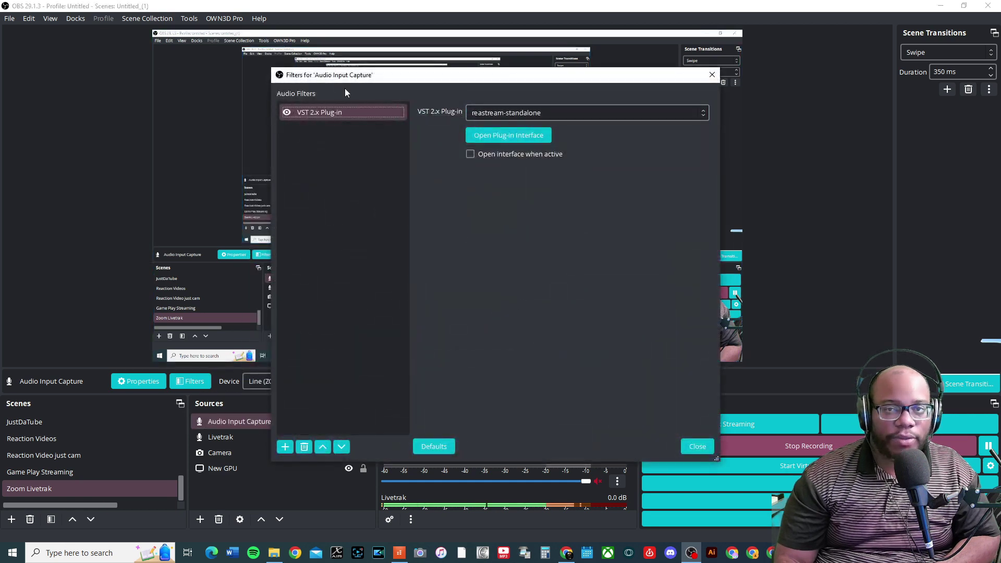
left_click(284, 448)
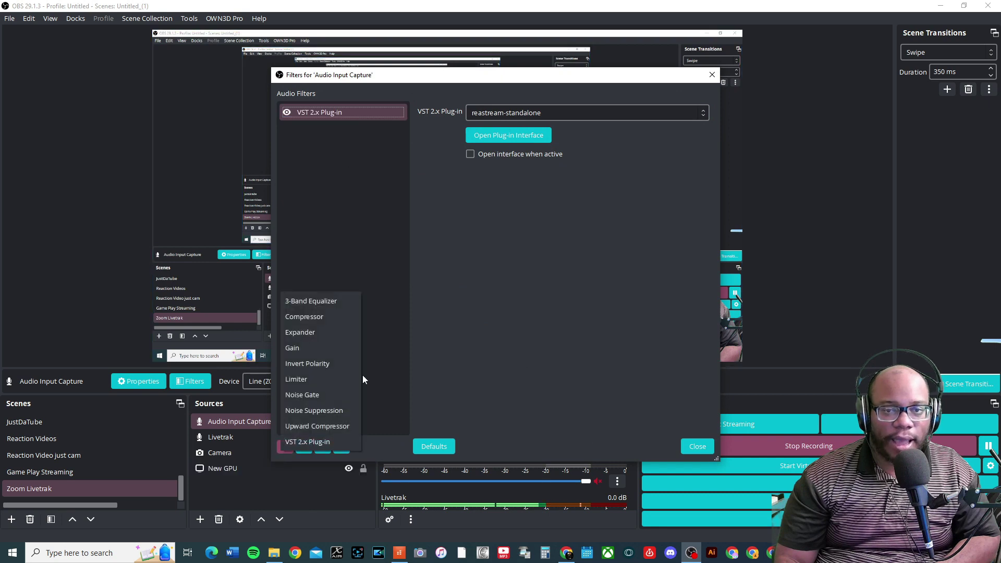
left_click(328, 443)
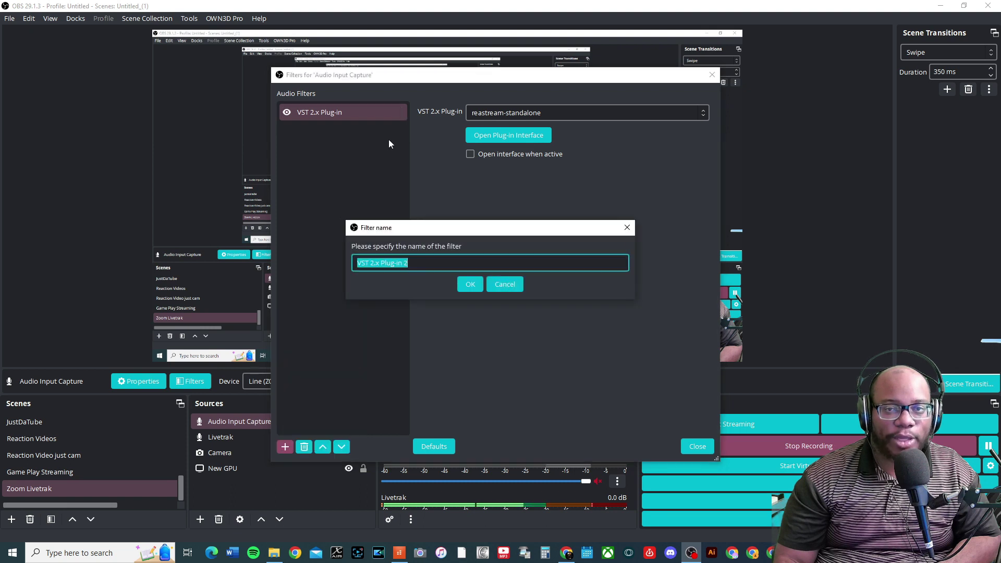
left_click(497, 286)
Set the existing VST 2.x filter's plug-in to reastream-standalone and open the ReaStream window
left_click(699, 112)
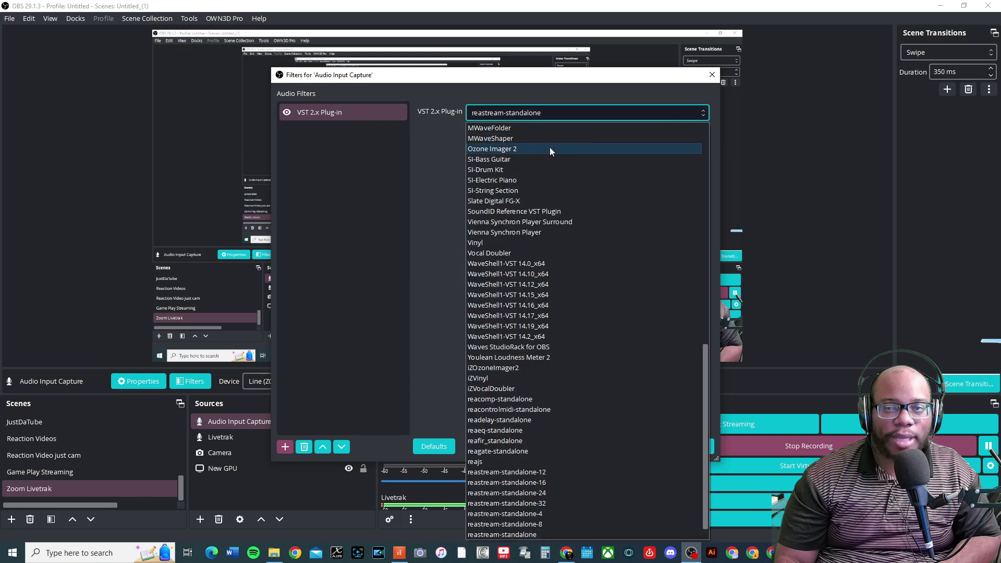
scroll(546, 337, "up", 10)
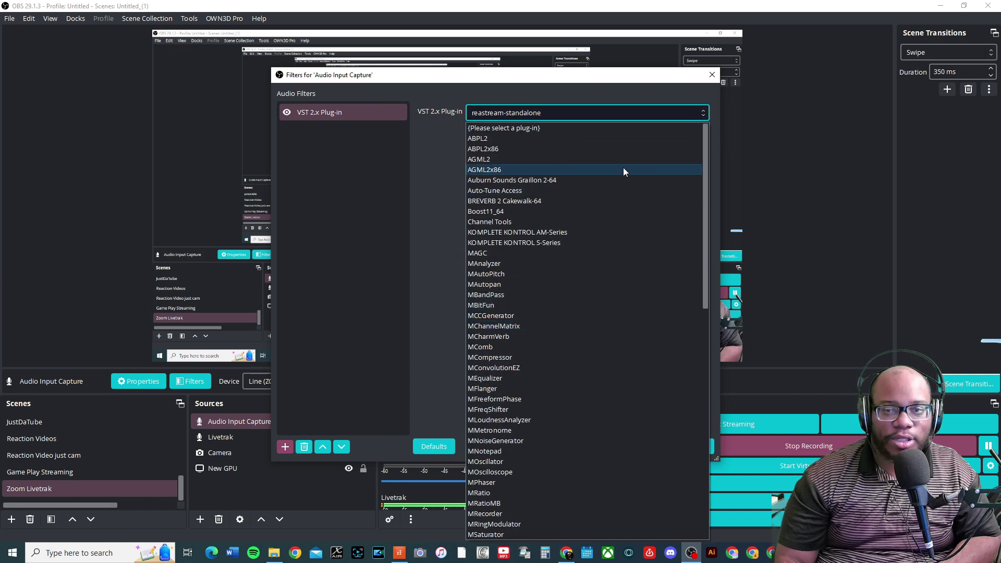
scroll(533, 379, "down", 6)
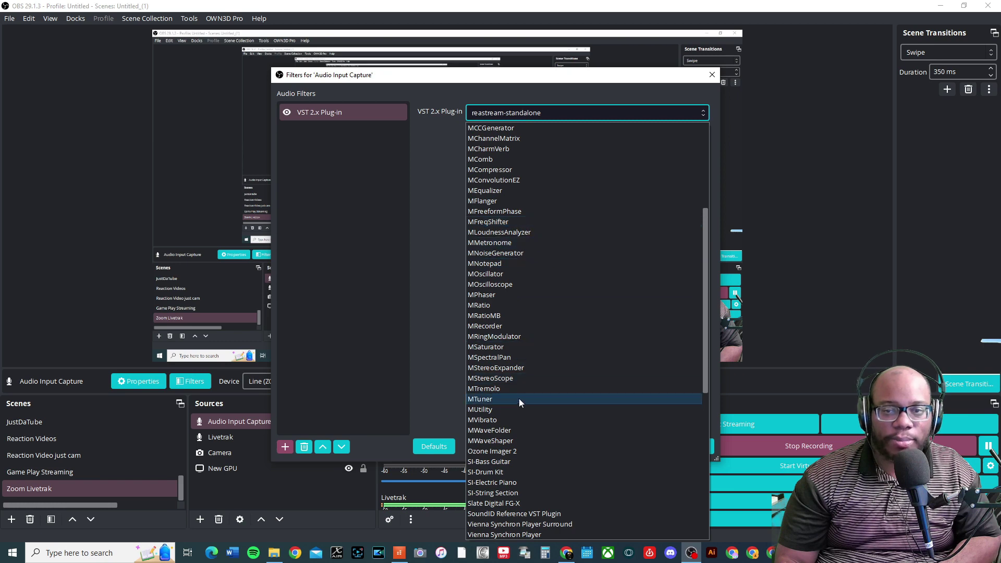
scroll(518, 398, "down", 2)
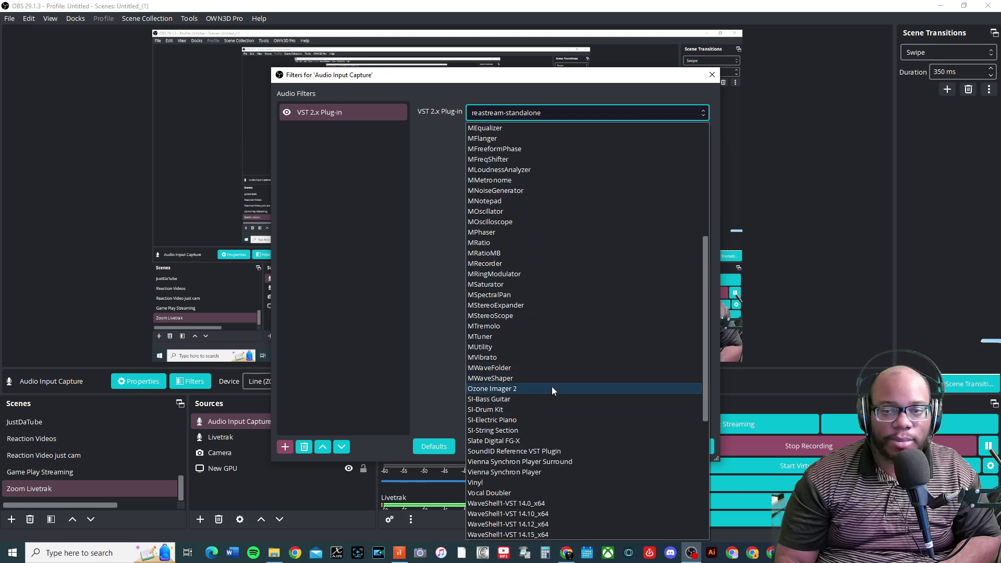
scroll(549, 418, "down", 4)
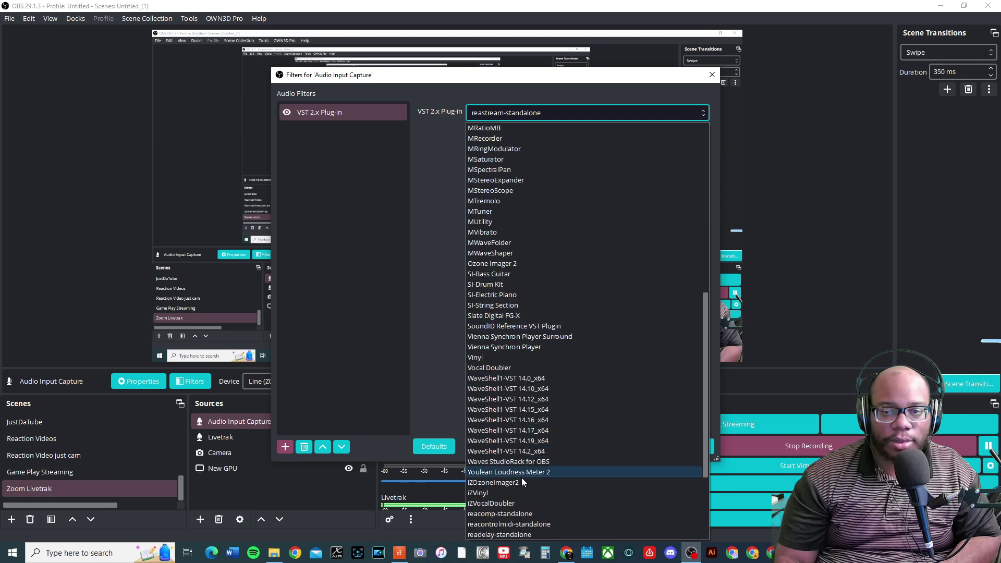
scroll(516, 401, "down", 4)
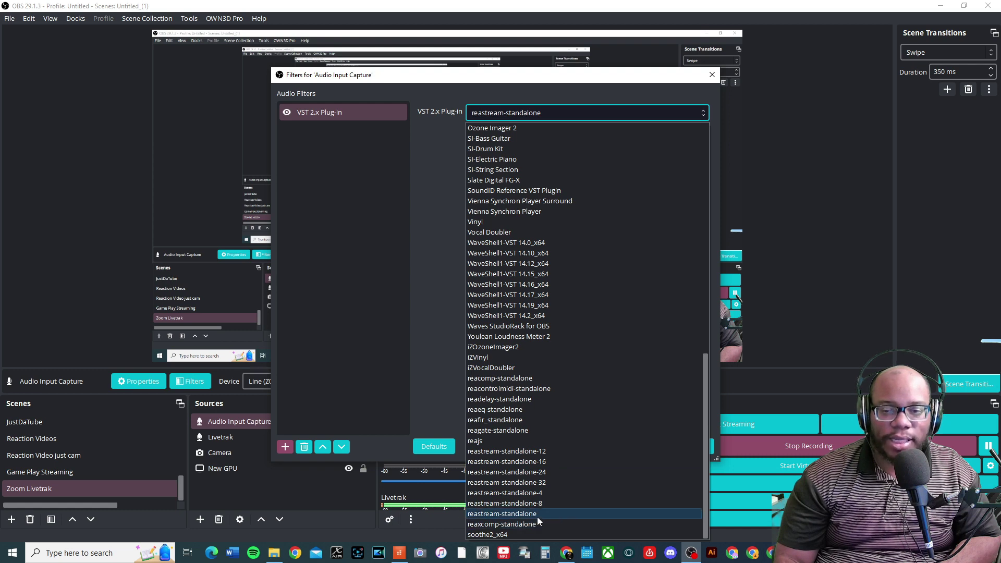
left_click(563, 518)
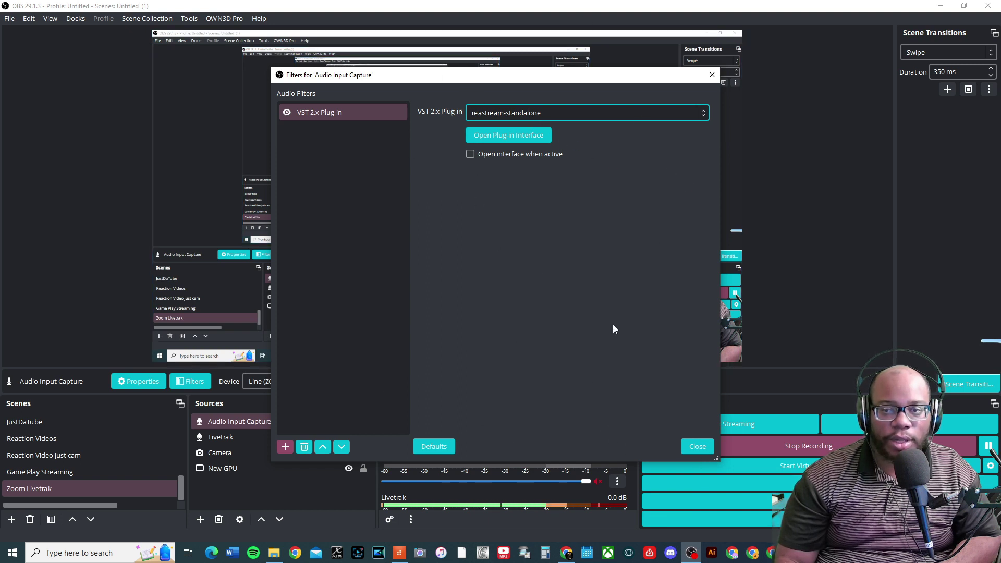
left_click(517, 137)
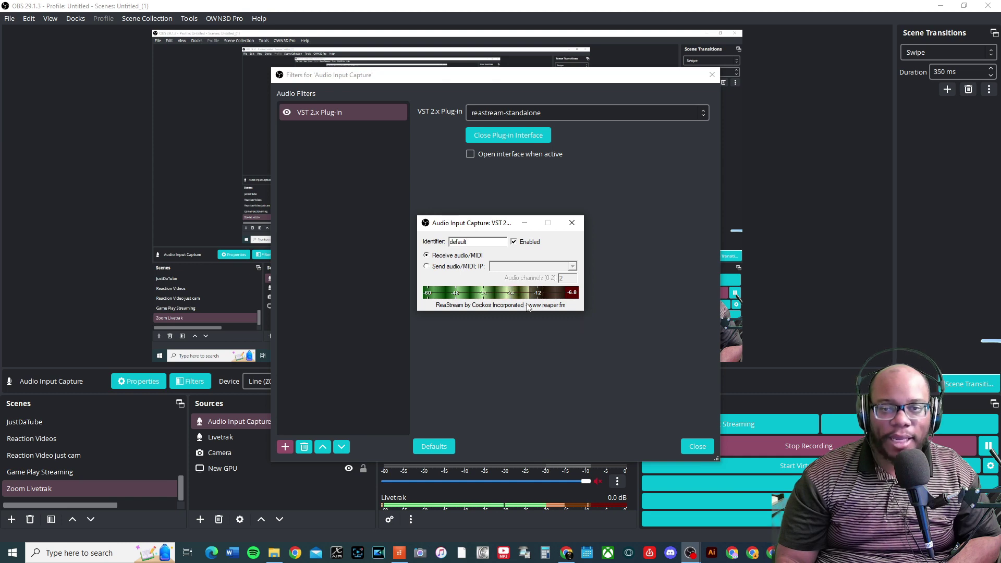
Close the Filters dialog and ReaStream window, returning to the main window's audio mixer
left_click(712, 74)
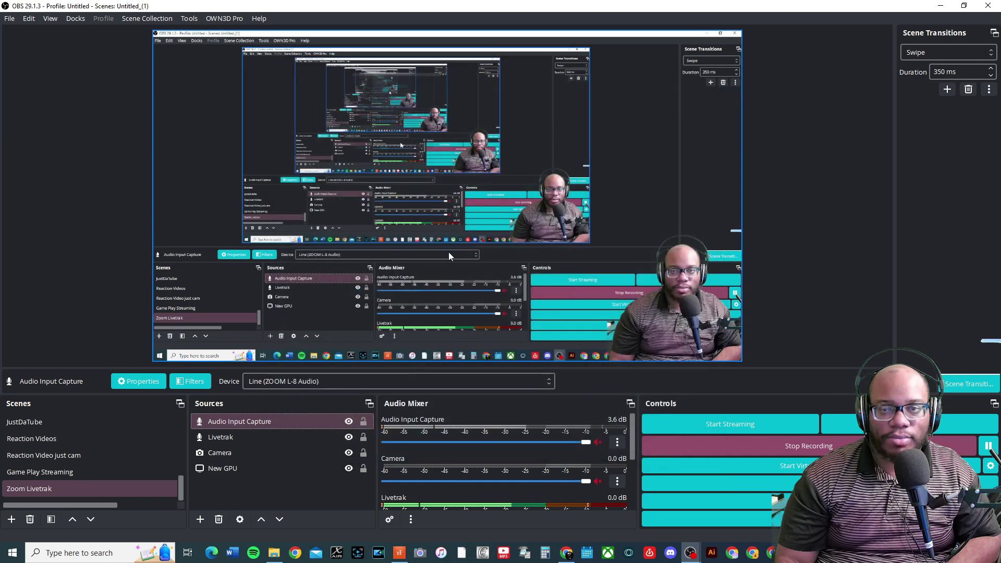
scroll(599, 481, "down", 1)
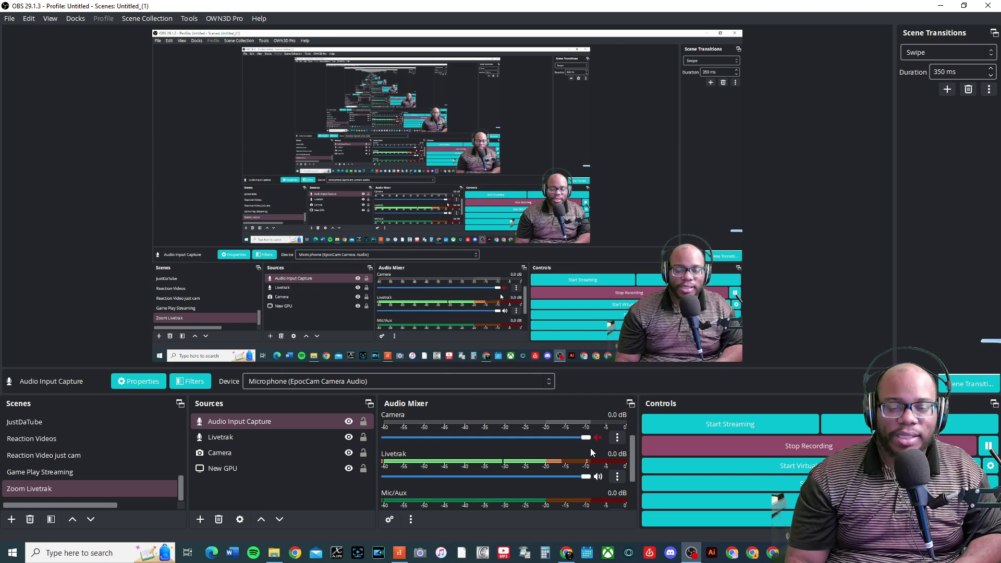